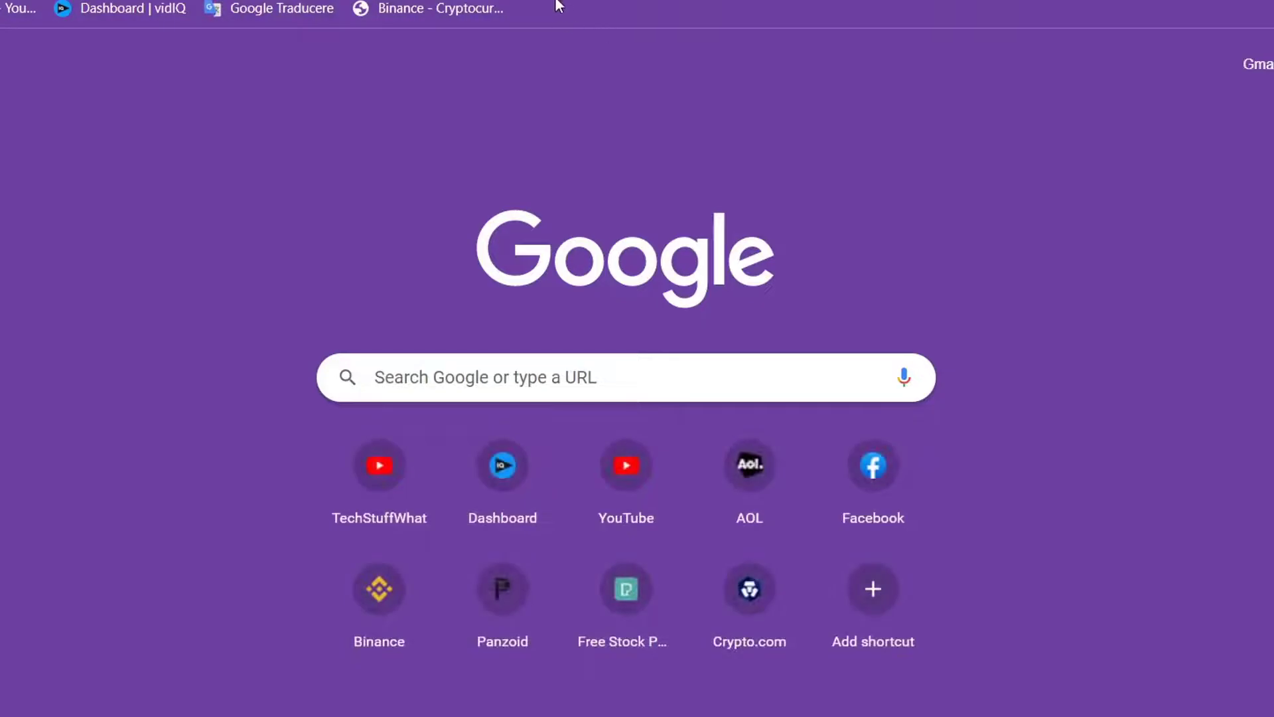
Step: Search Google for 'unmineable' and open the official unmineable.com result
type("unmineable")
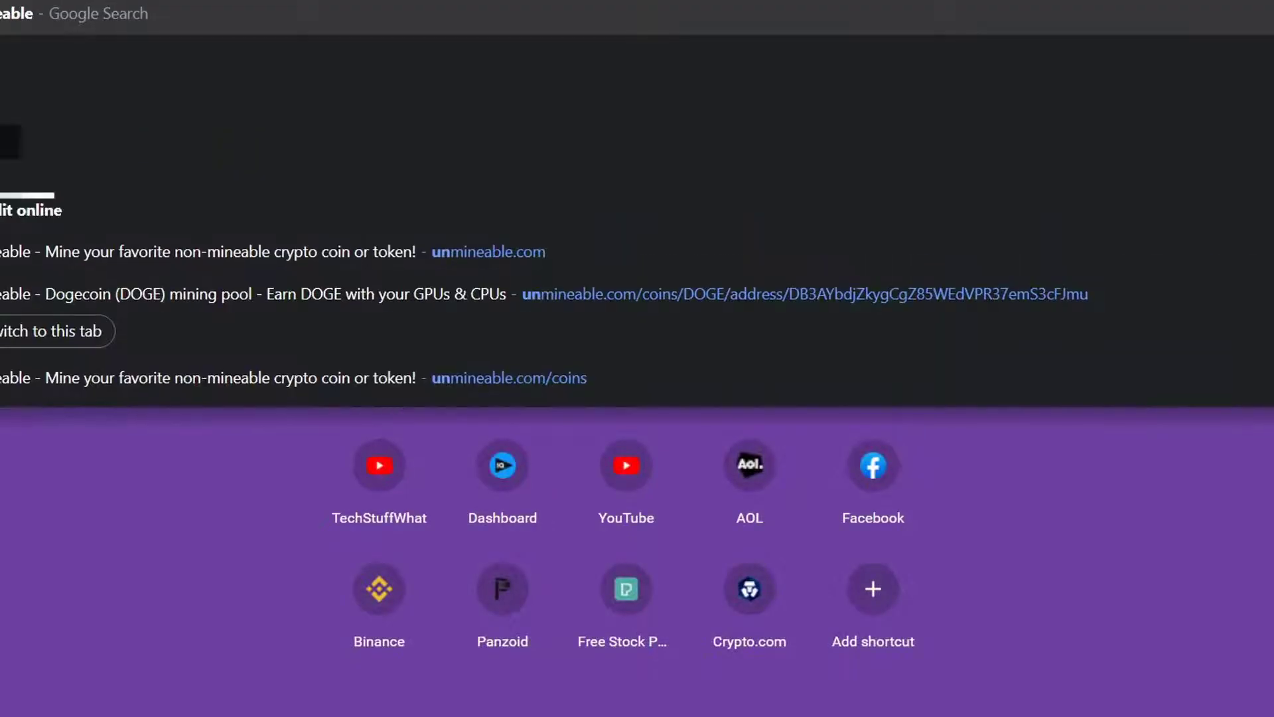
key("Return")
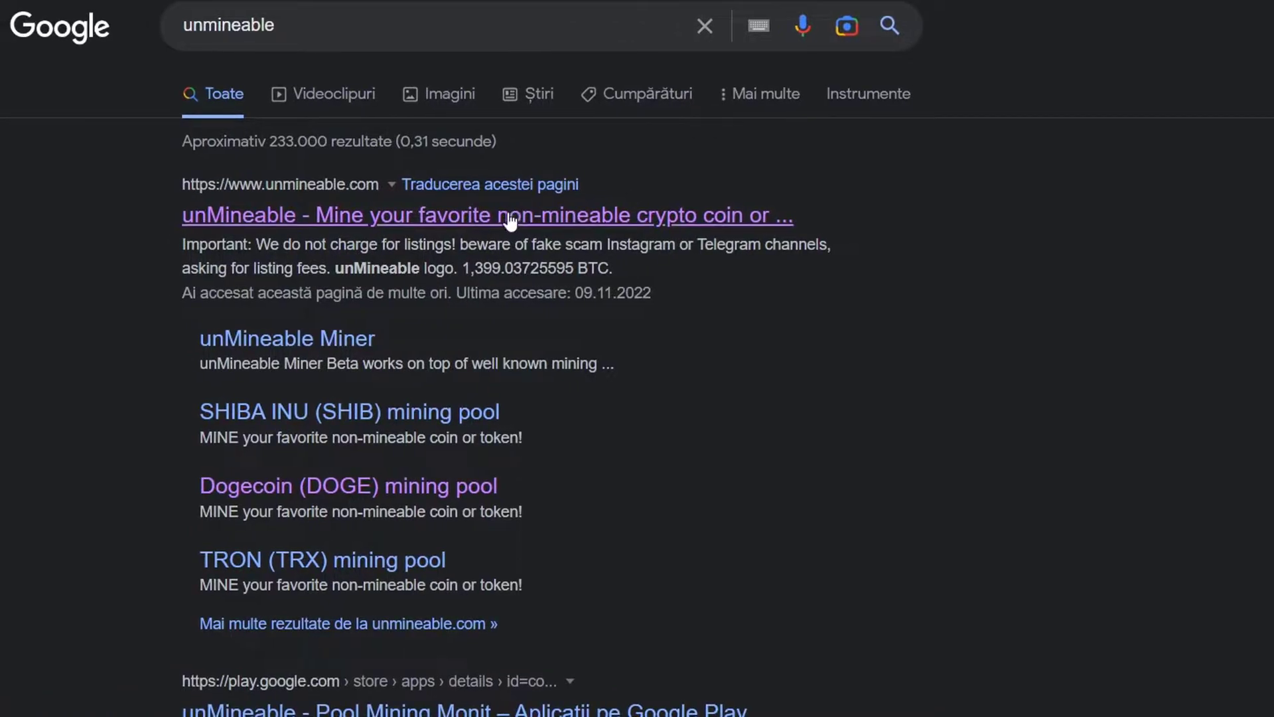
left_click(514, 219)
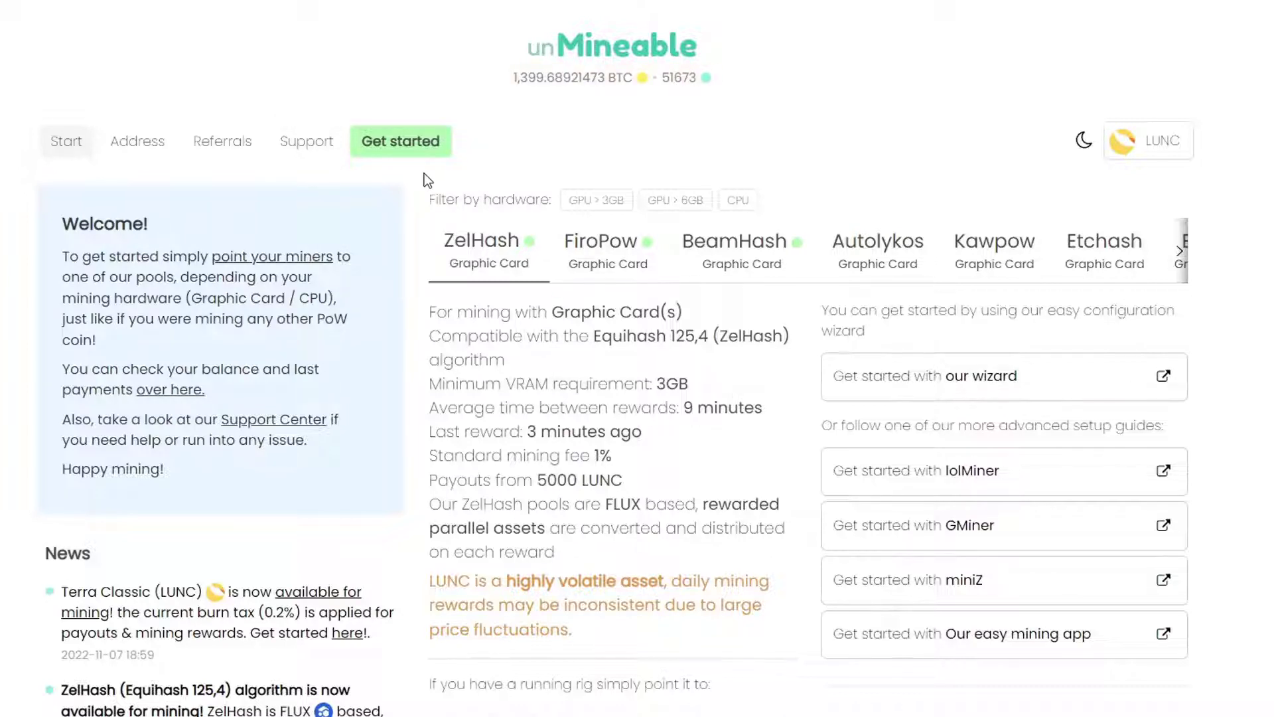
Step: Download the MFI Version of the unMineable Miner zip from the Get started page
left_click(413, 159)
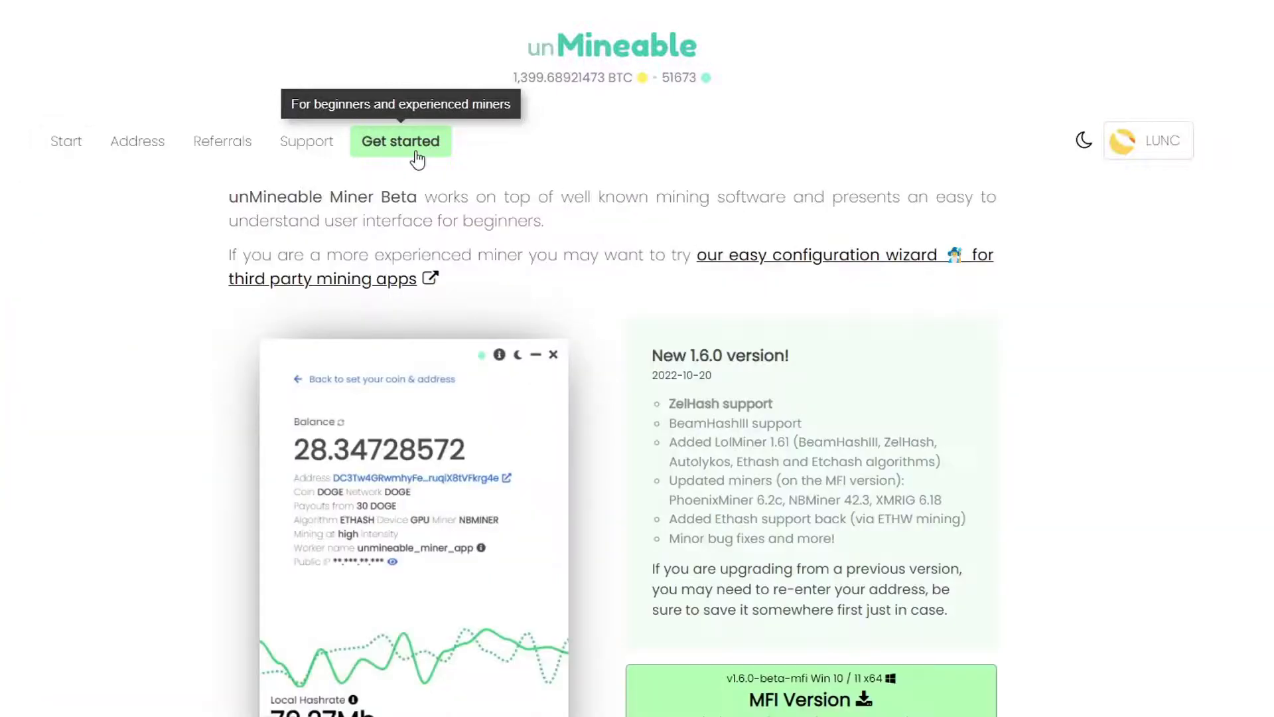
scroll(730, 318, "down", 3)
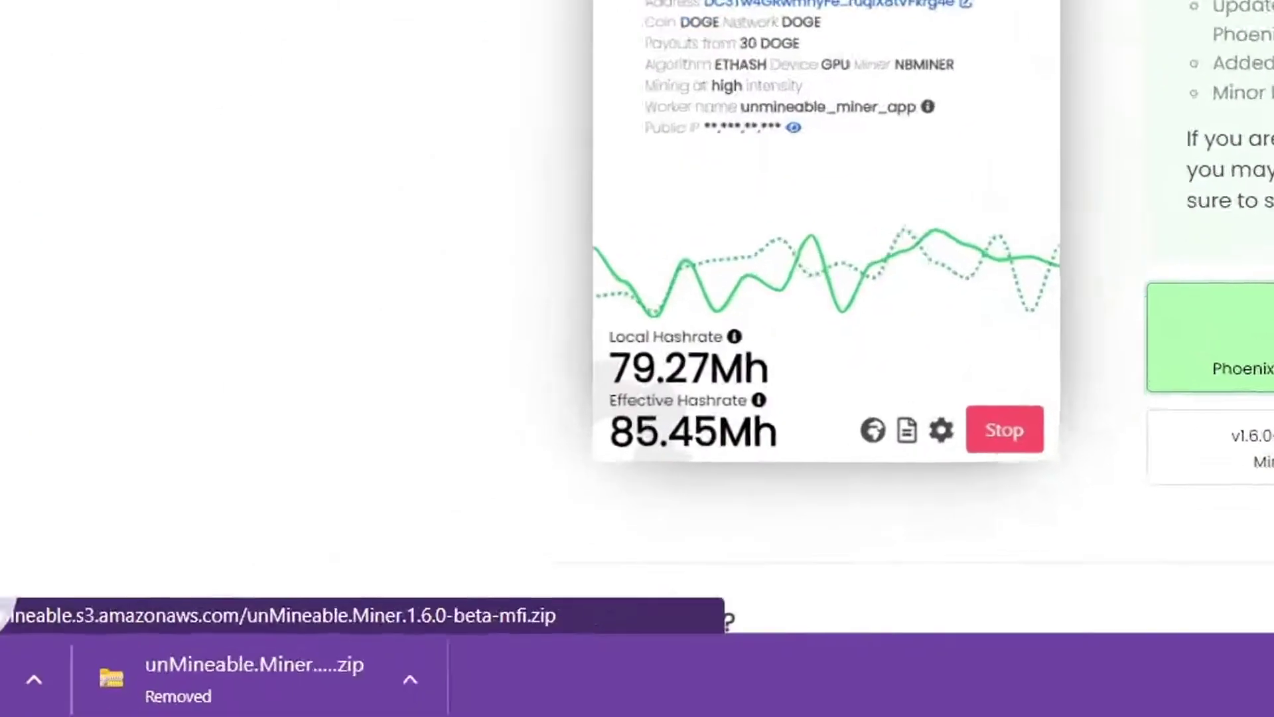
left_click(884, 552)
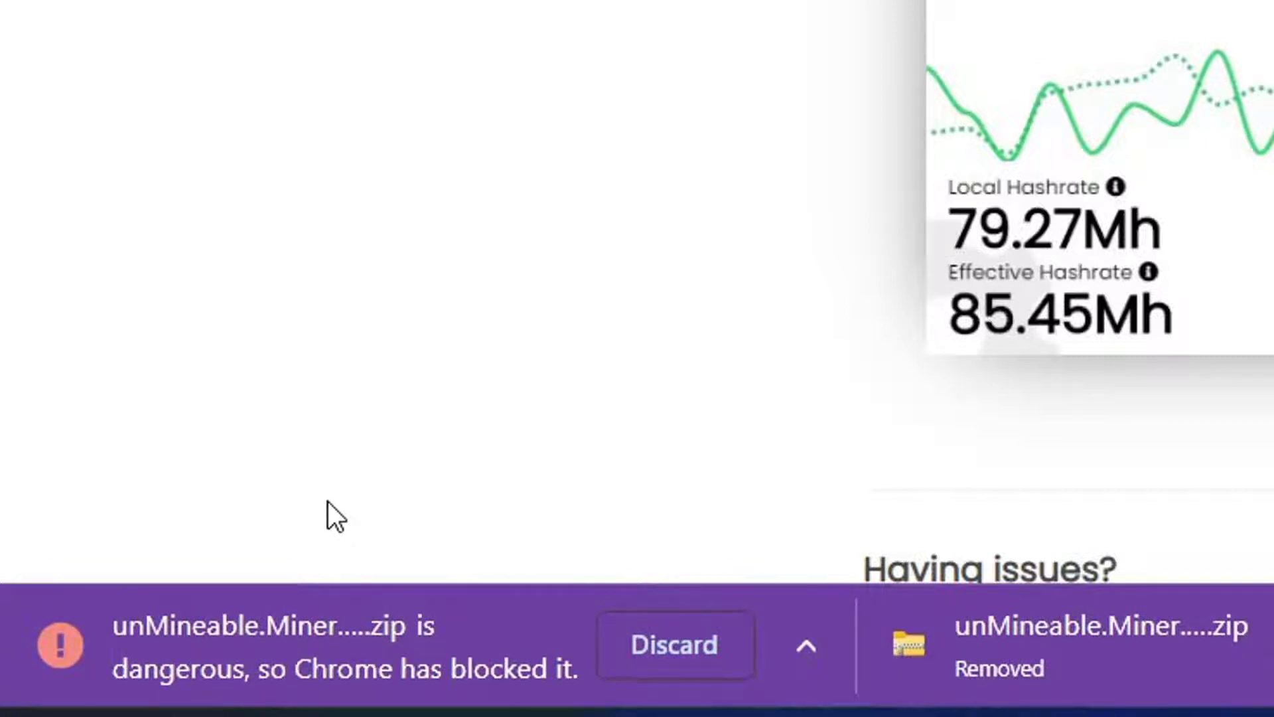
Step: Keep the blocked unMineable.Miner.1.6.0-beta-mfi.zip despite the warning and drag it onto the desktop
key("ctrl+j")
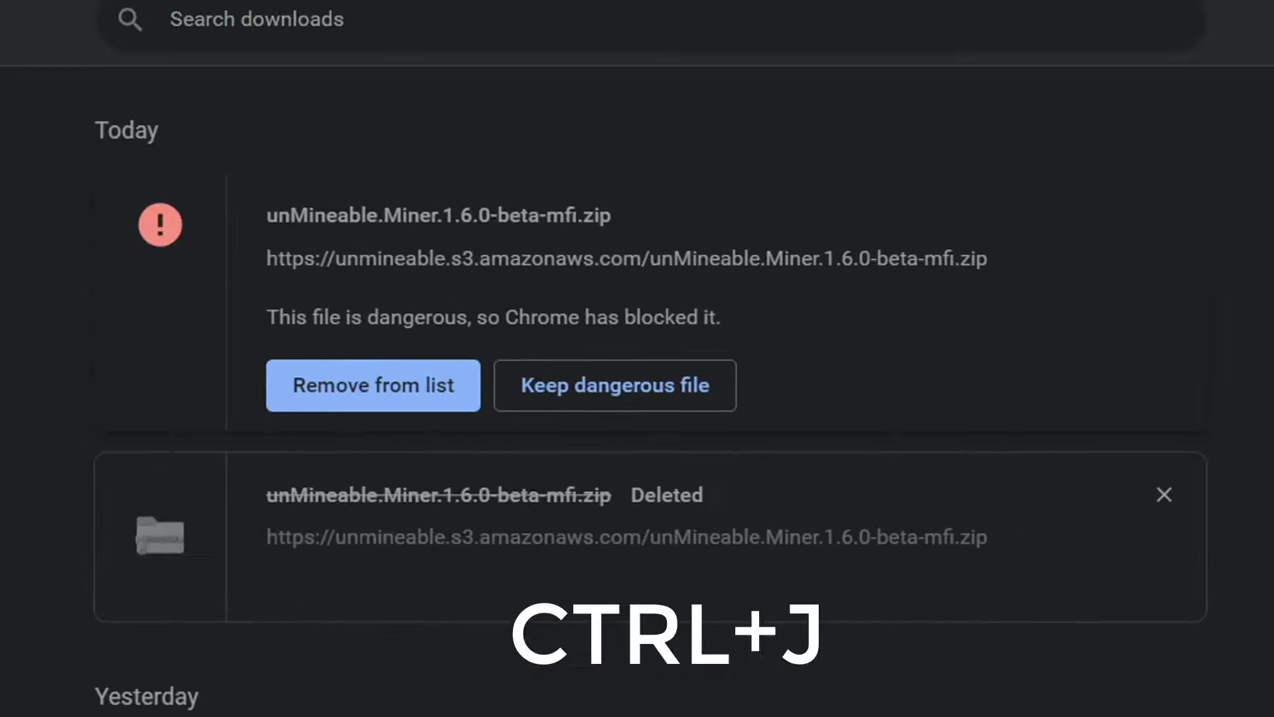
left_click(599, 408)
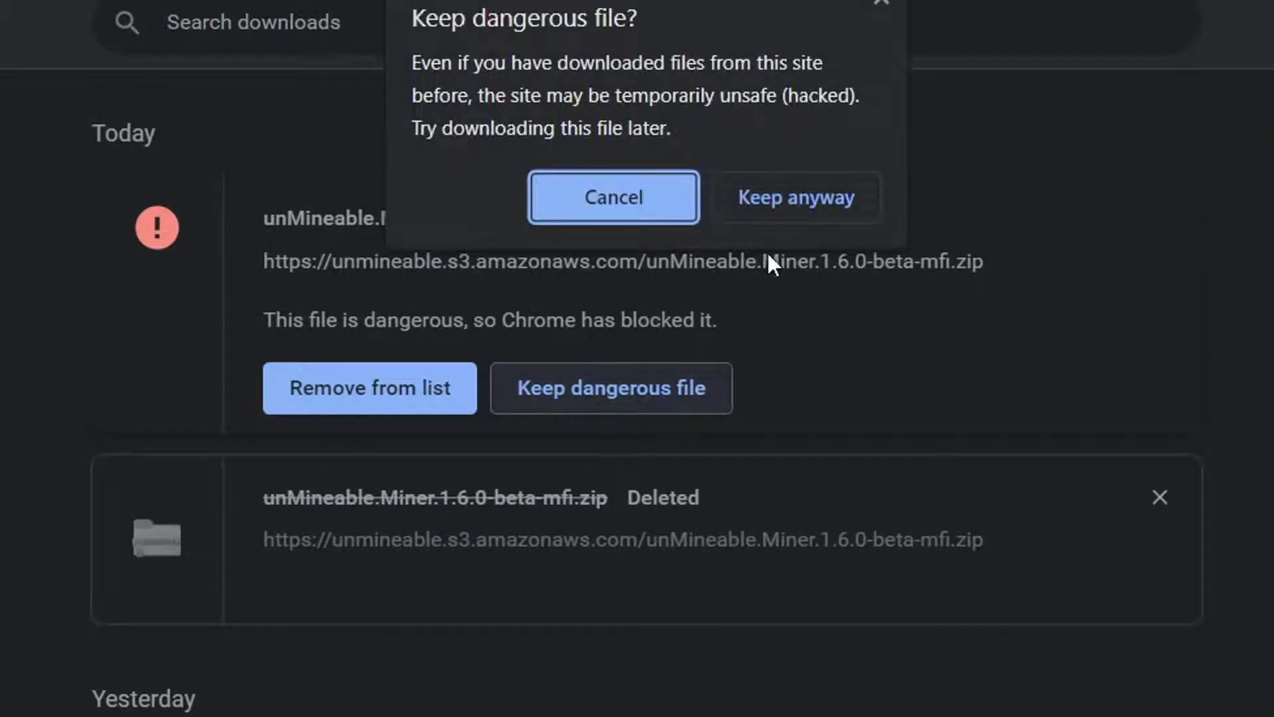
left_click(838, 211)
left_click(375, 335)
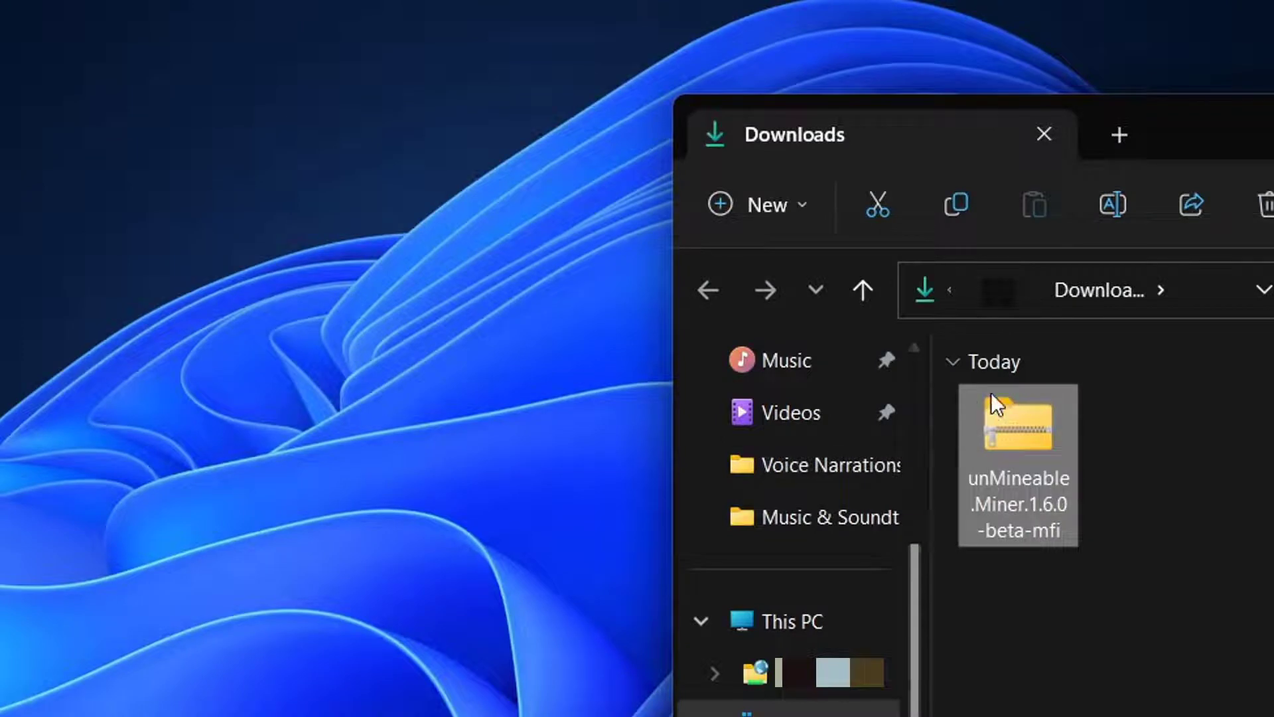
mouse_move(996, 403)
left_mouse_down()
mouse_move(507, 393)
mouse_move(530, 371)
left_mouse_up()
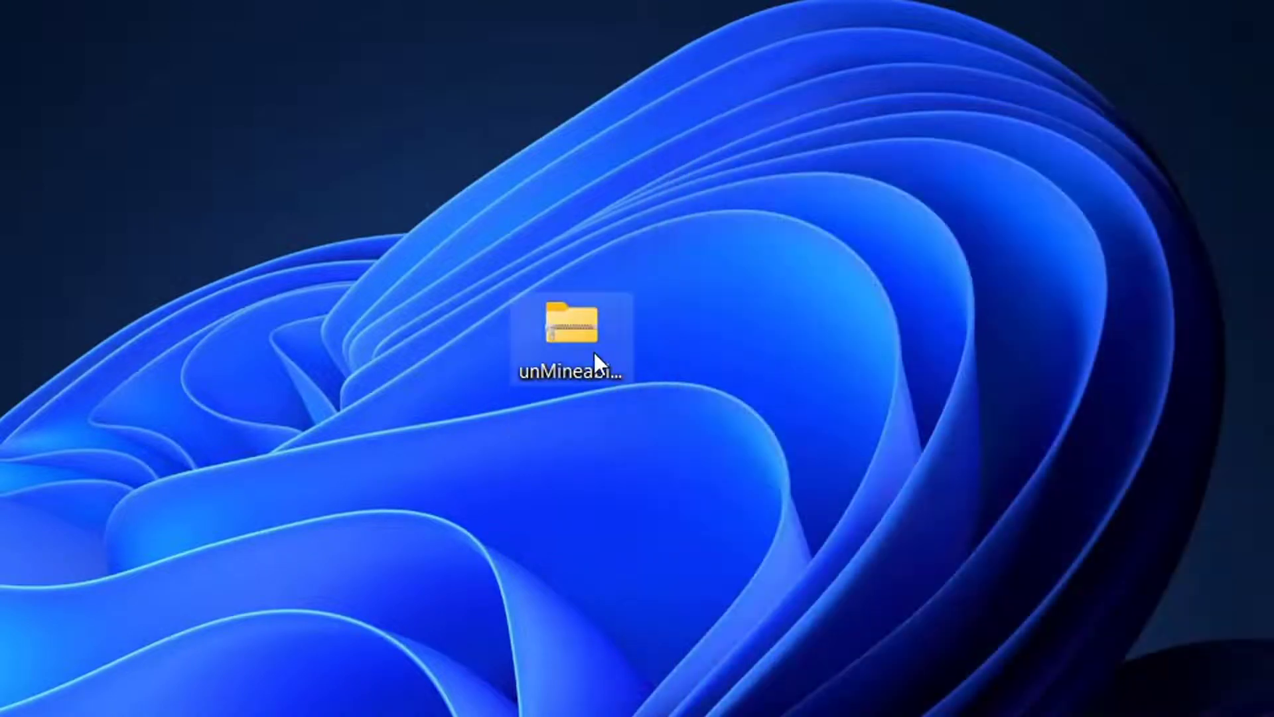
Step: Extract the miner zip, put the MFI installer on the desktop and launch it
right_click(597, 351)
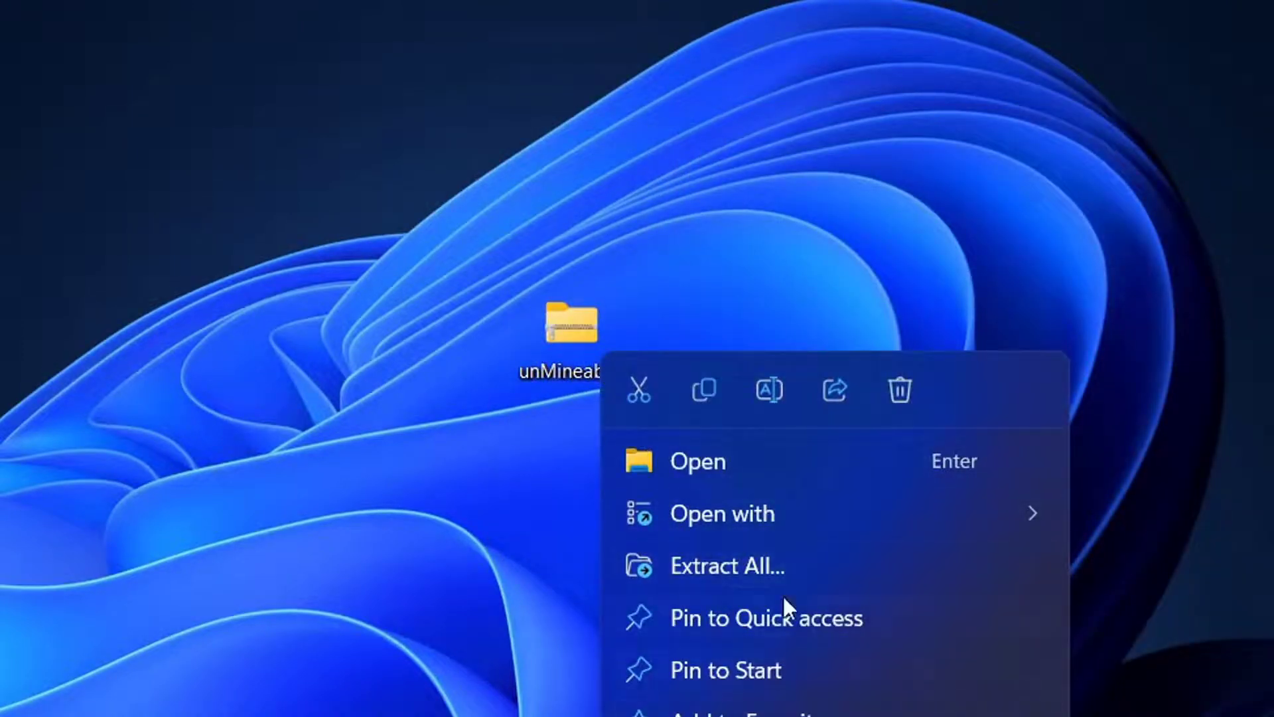
left_click(737, 566)
key("Return")
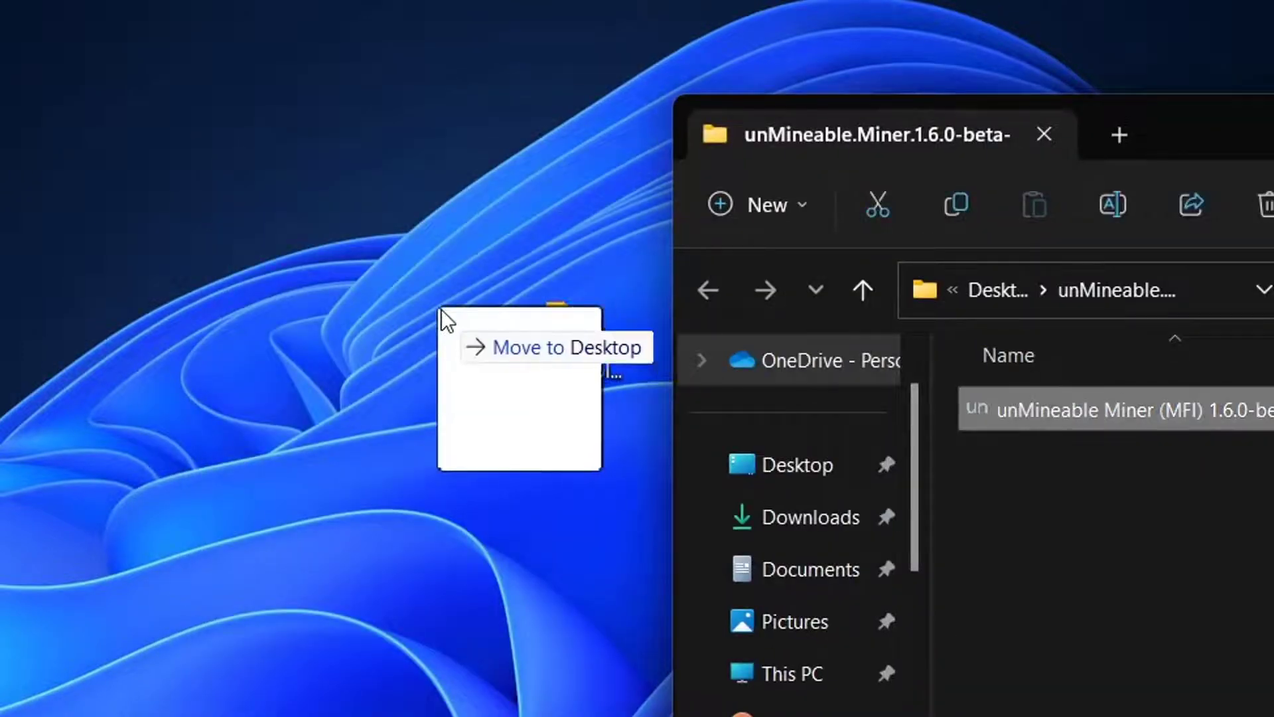
left_click_drag(1004, 419, 398, 319)
left_click_drag(448, 266, 451, 297)
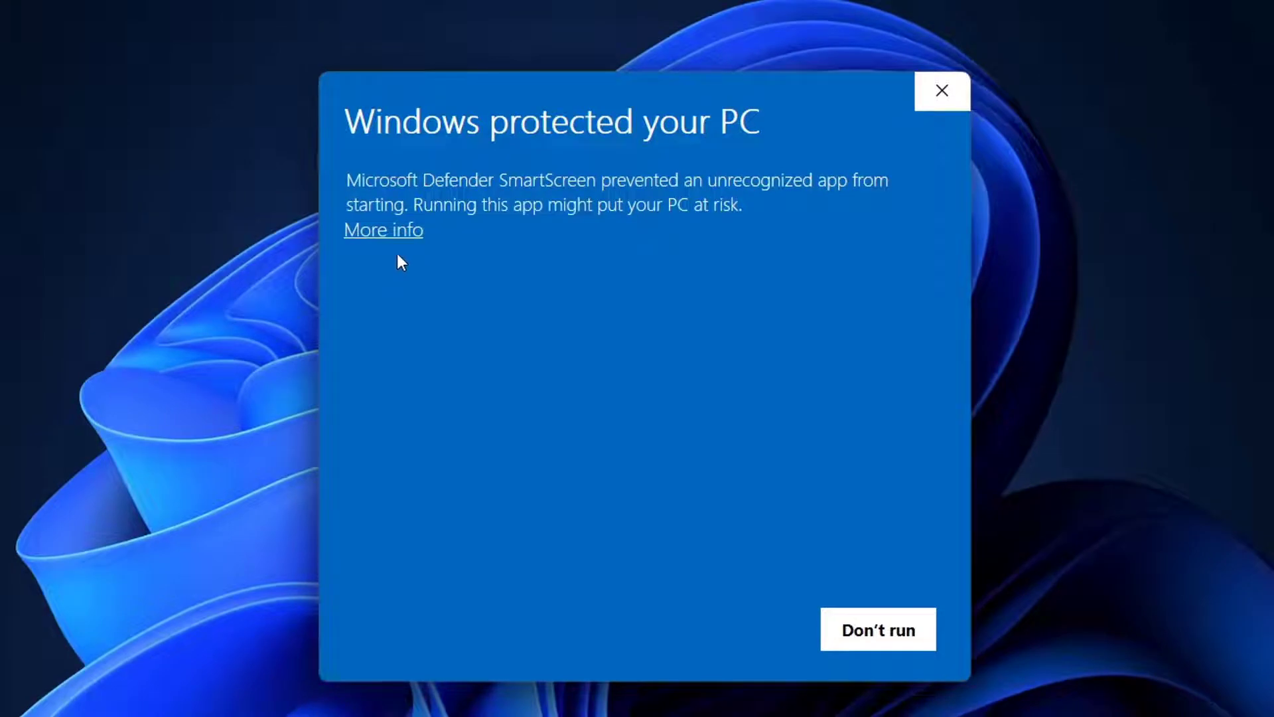
Step: Run the installer past SmartScreen, install for the current user only, and launch the miner
left_click(394, 233)
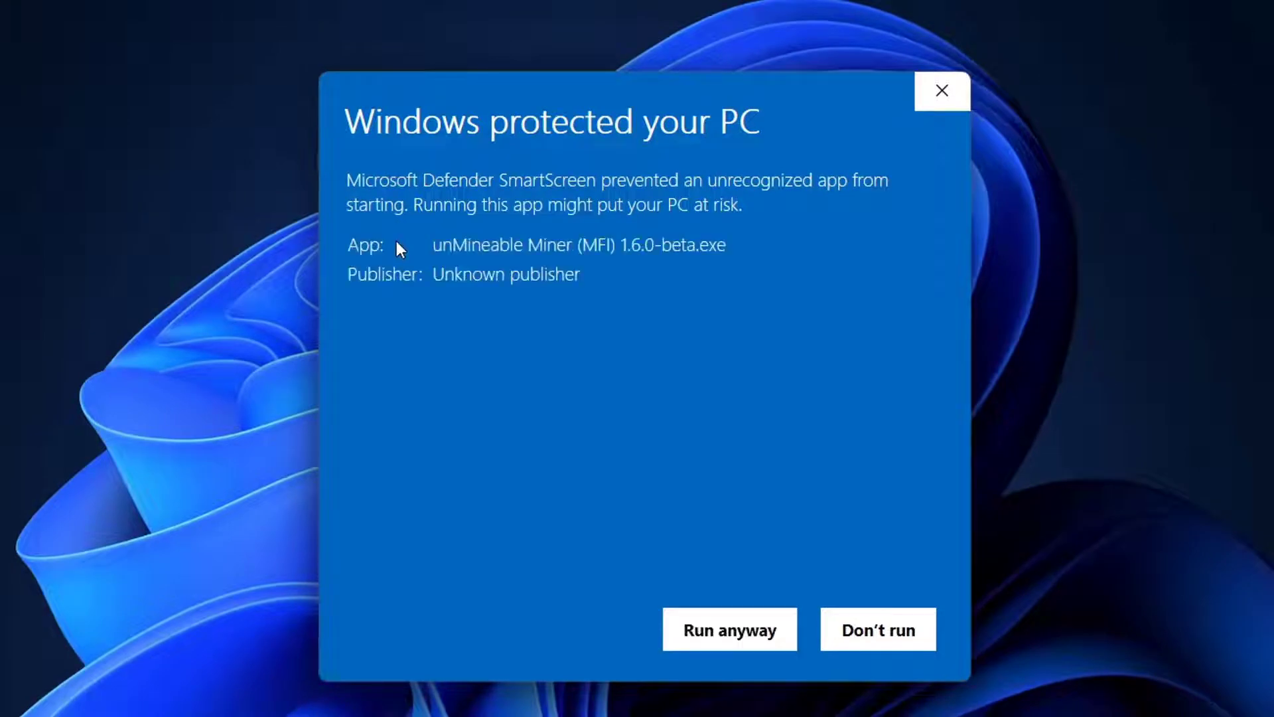
left_click(748, 641)
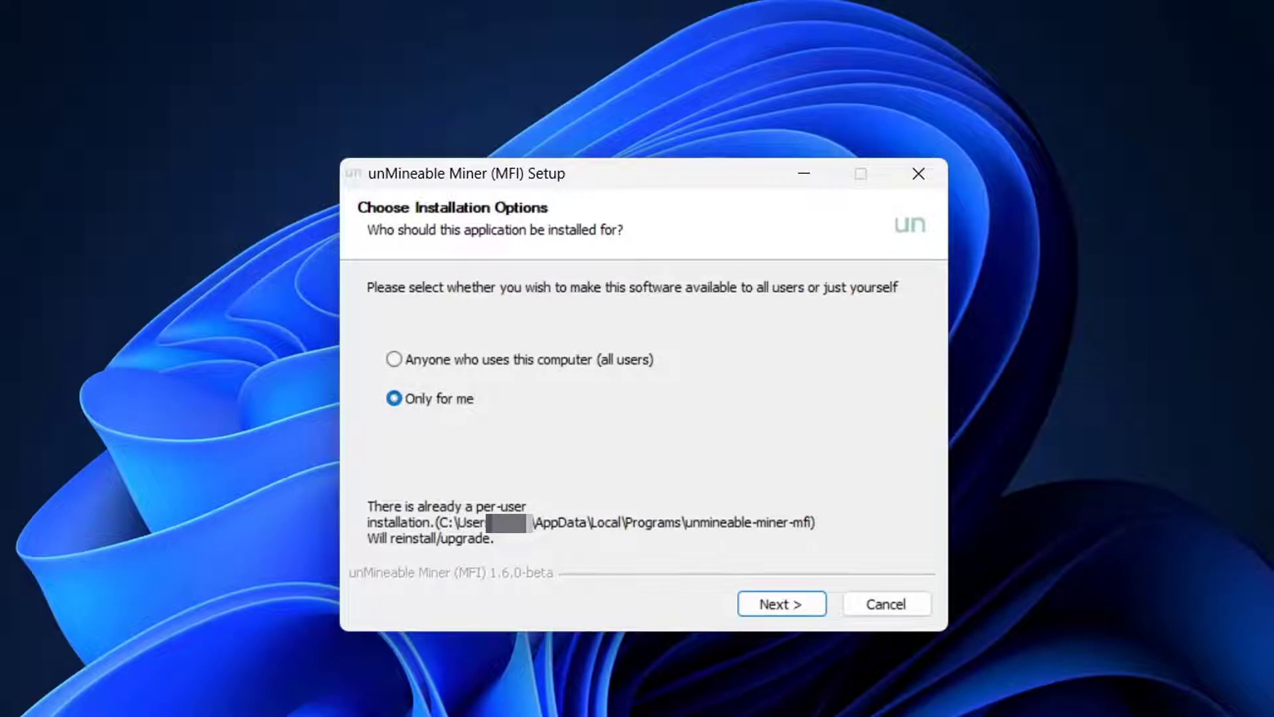
left_click(771, 610)
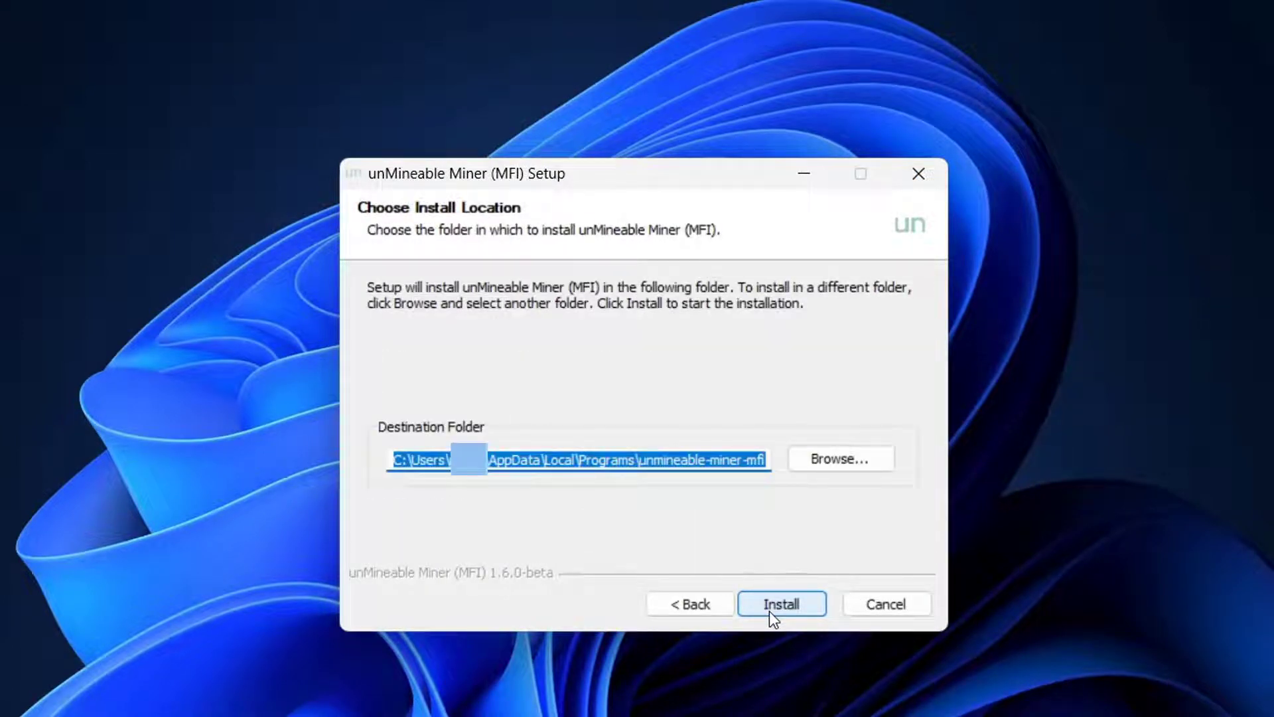
left_click(770, 610)
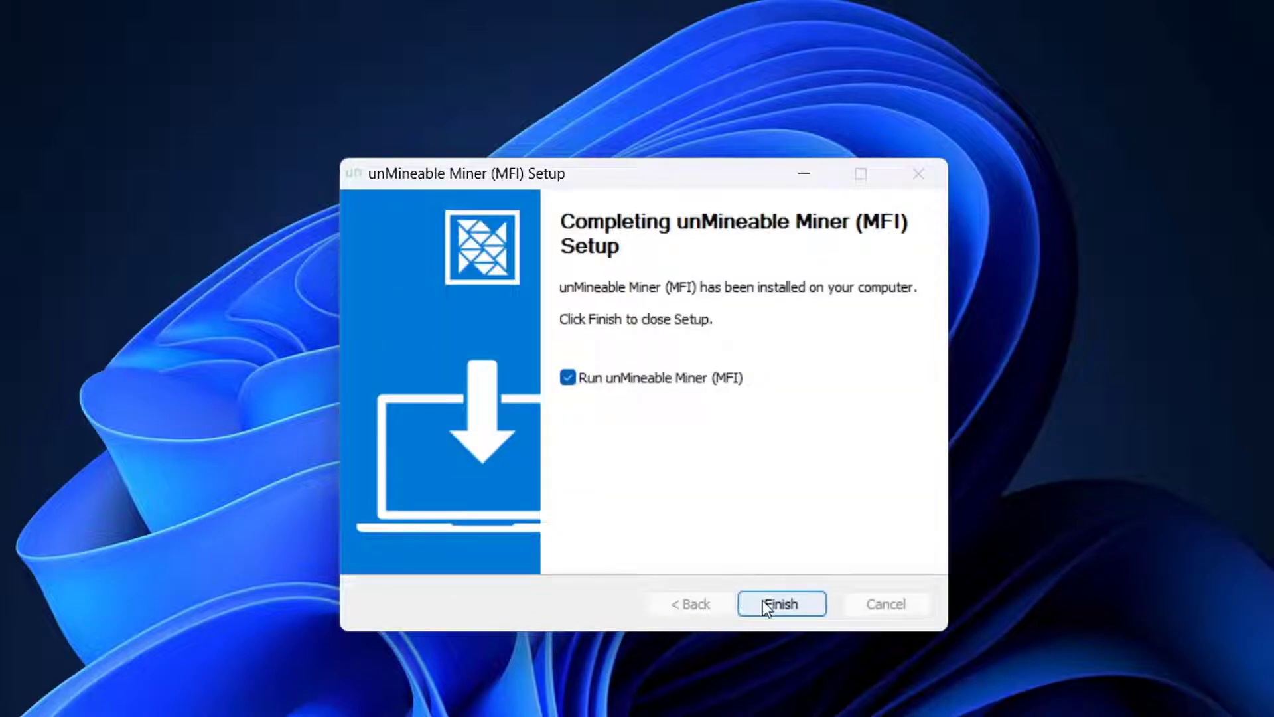
left_click(762, 601)
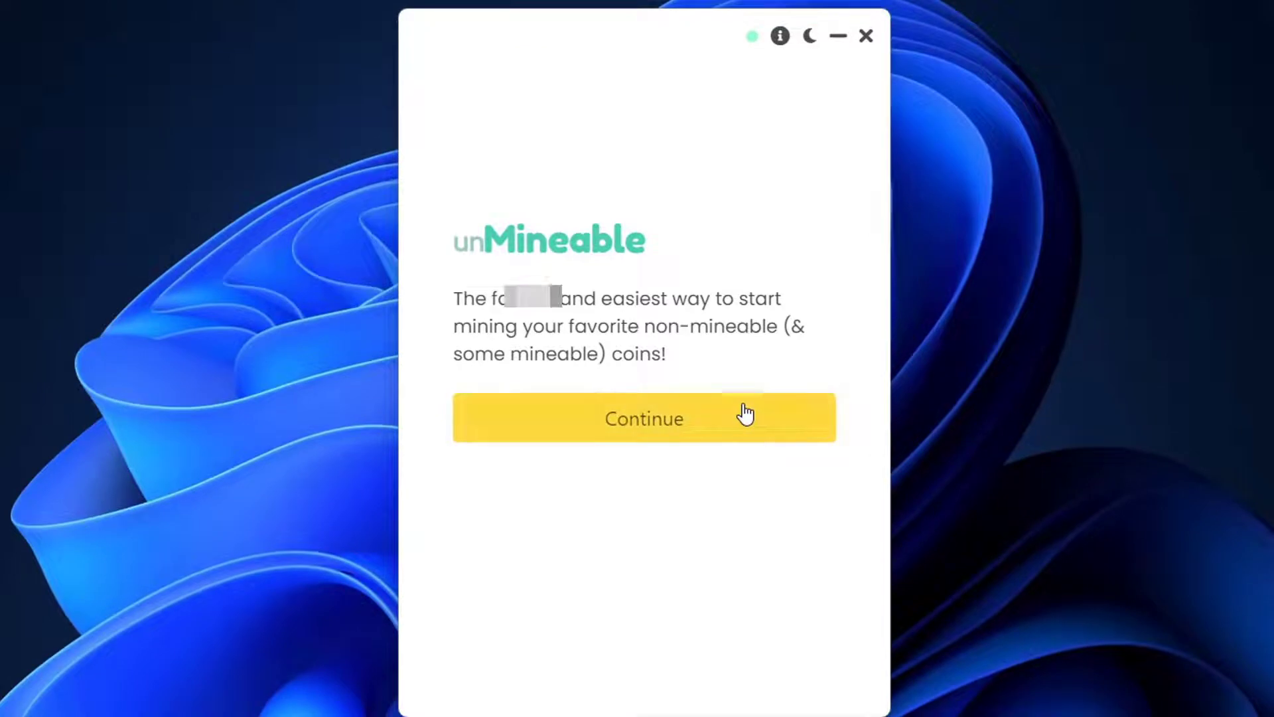
Step: Get past the welcome screen and choose Graphics Card (GPU) as the mining hardware
left_click(745, 414)
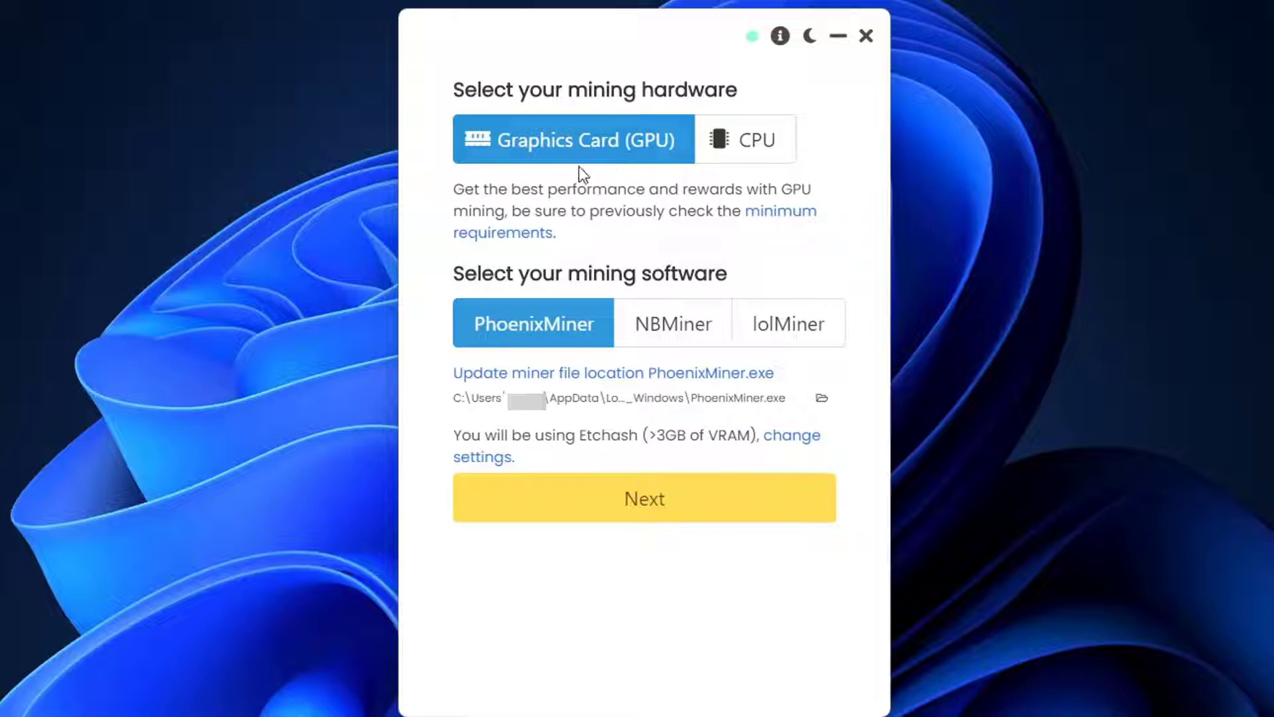
left_click(744, 140)
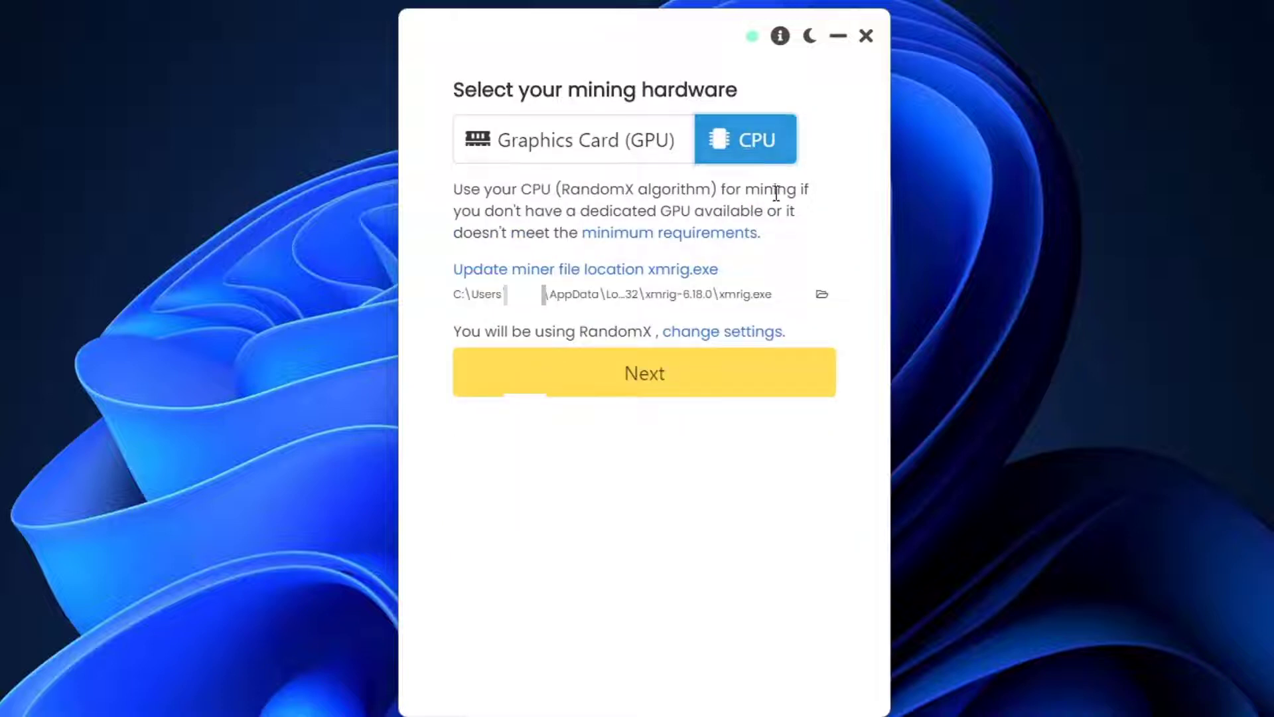
left_click(587, 154)
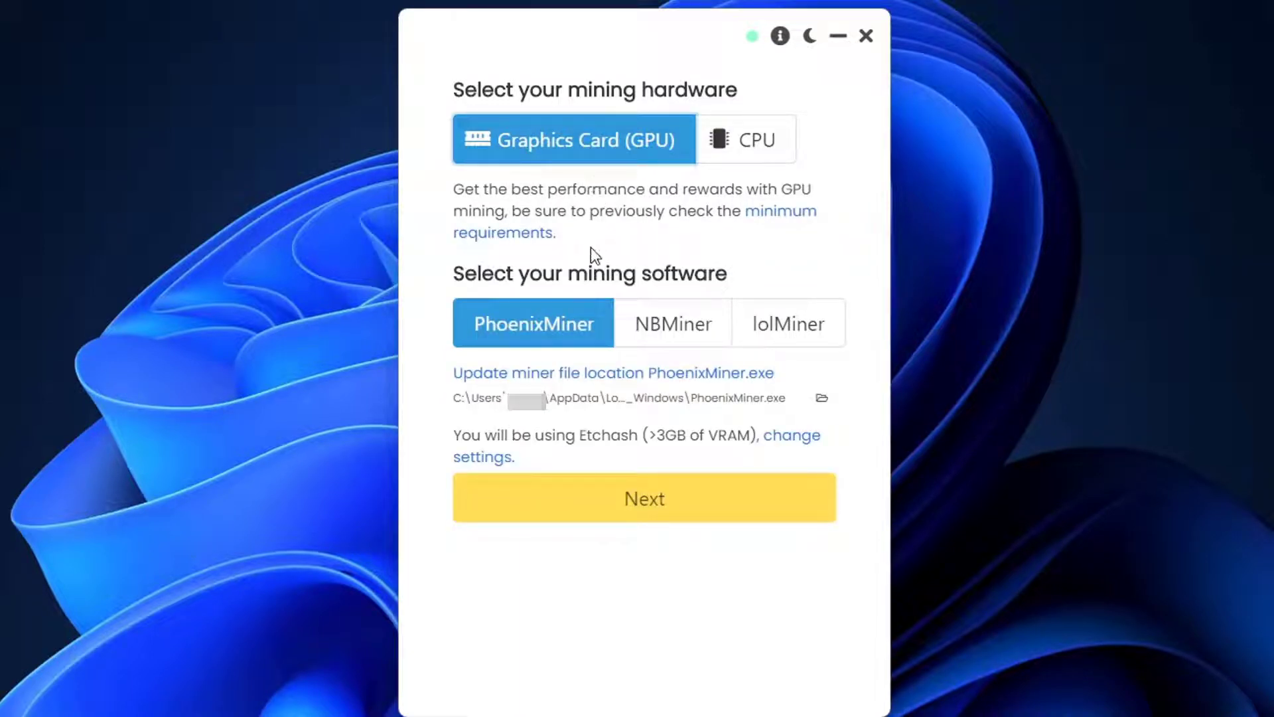
left_click_drag(531, 274, 705, 275)
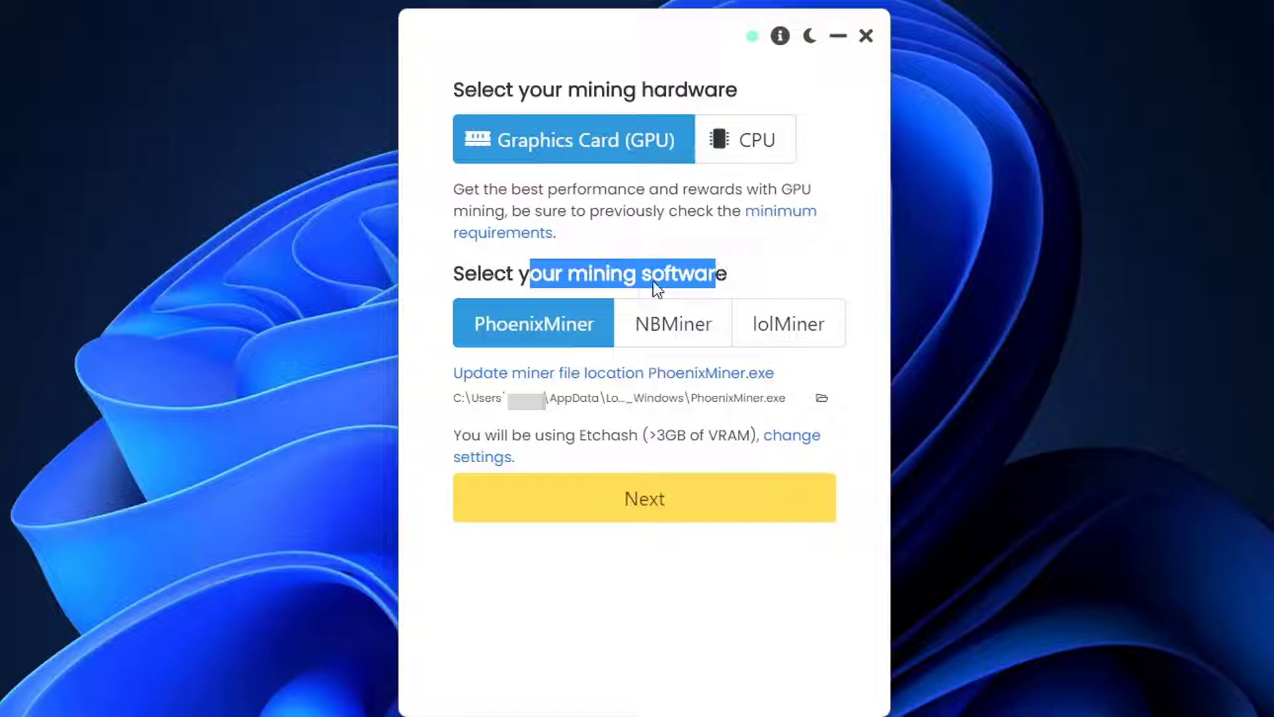
Step: Compare NBMiner, lolMiner (6GB VRAM) and PhoenixMiner, then proceed with PhoenixMiner
left_click(657, 326)
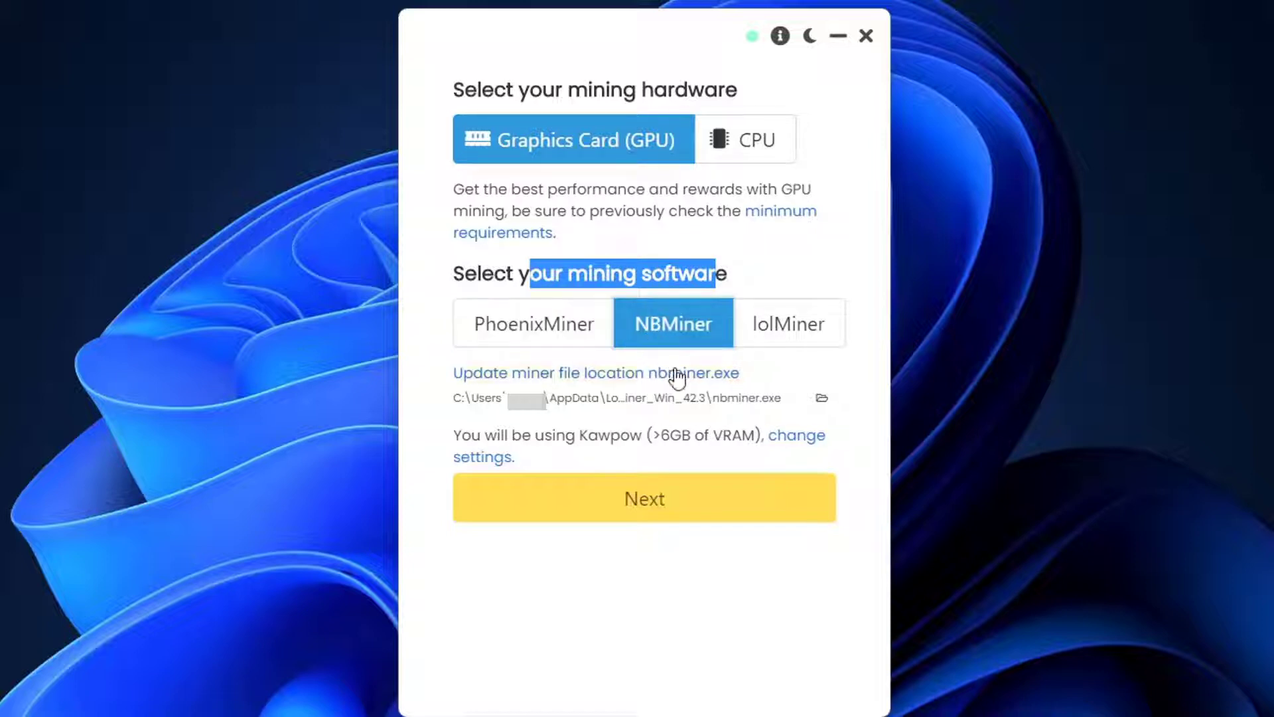
left_click(787, 351)
left_click_drag(691, 435, 793, 437)
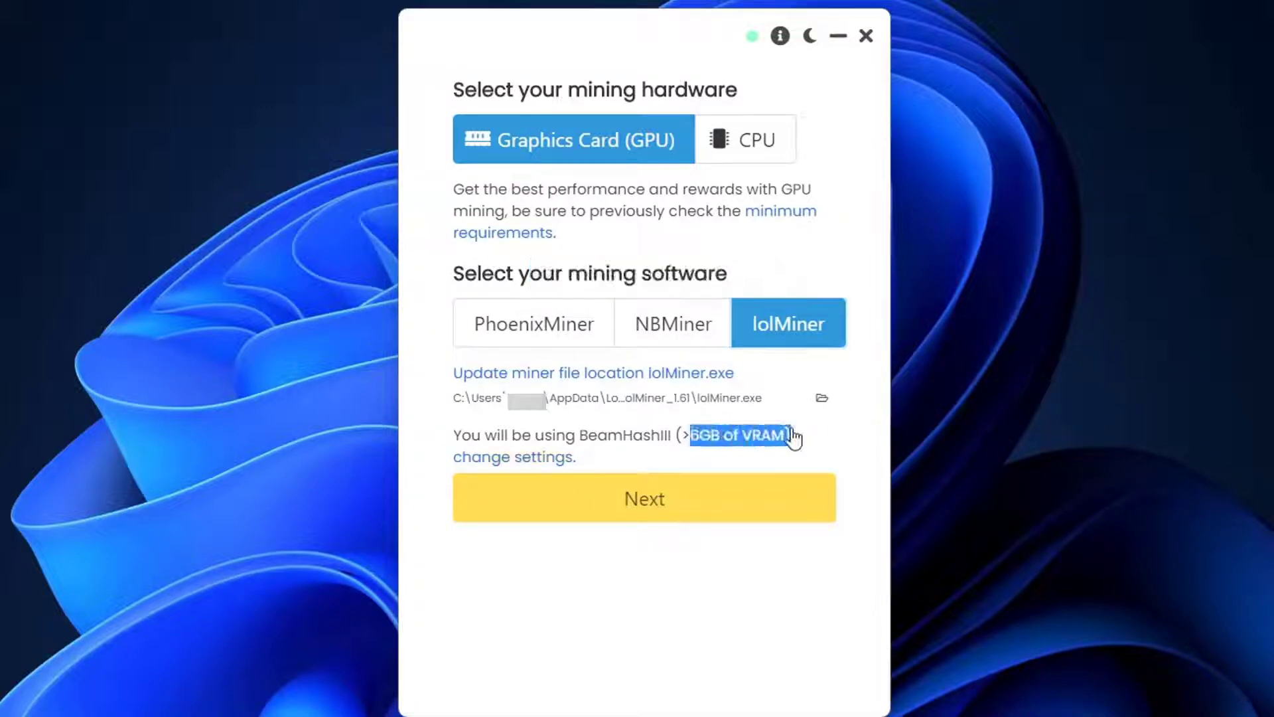
left_click(648, 335)
left_click(531, 331)
left_click(647, 326)
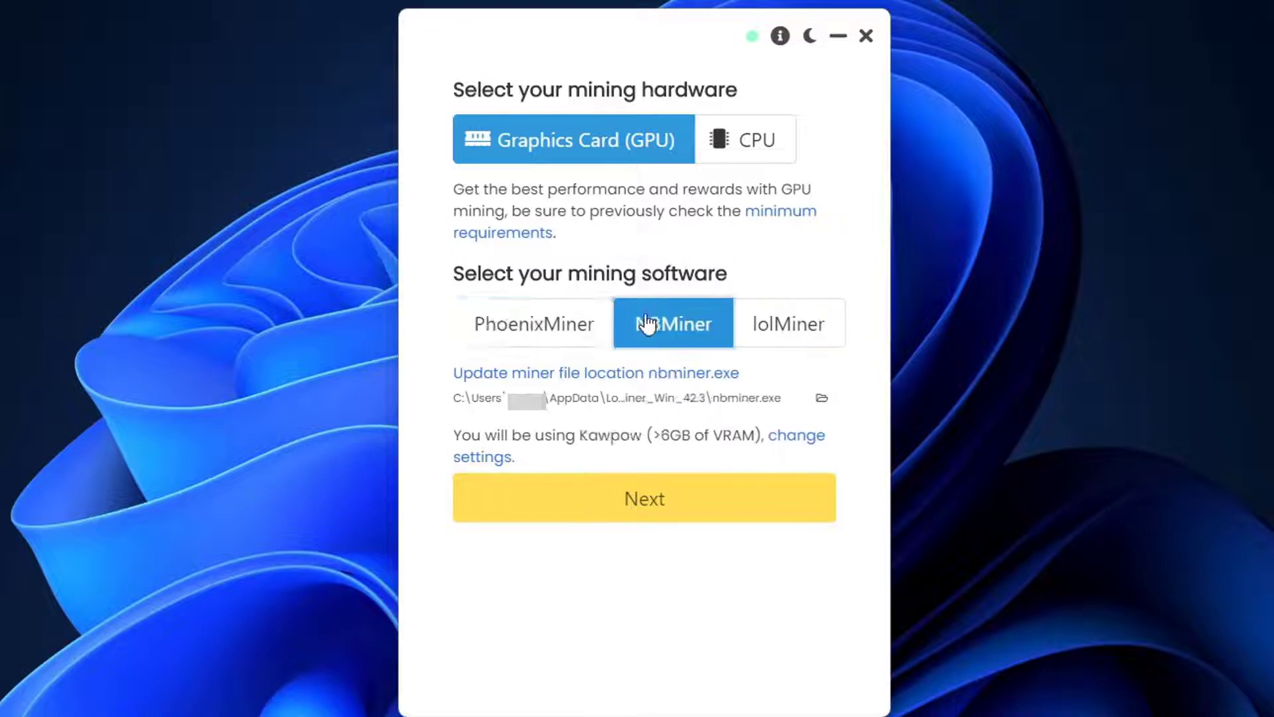
left_click(782, 342)
left_click_drag(689, 435, 790, 453)
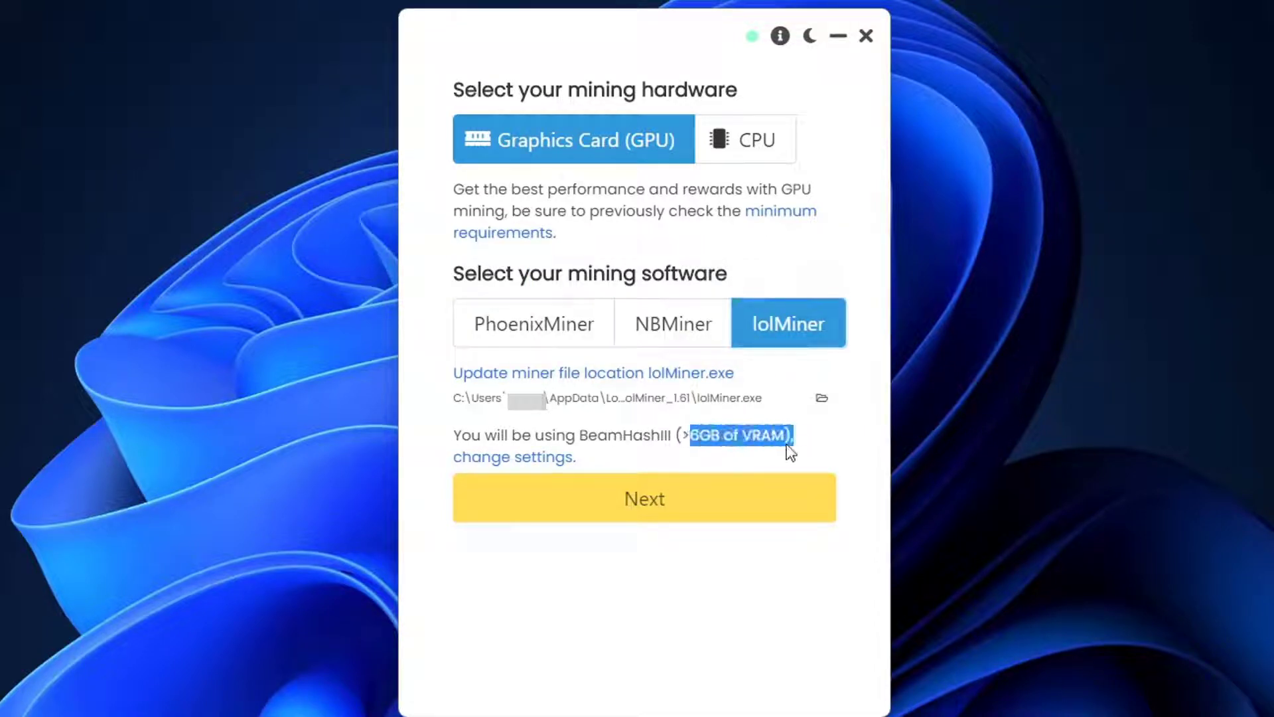
left_click(622, 319)
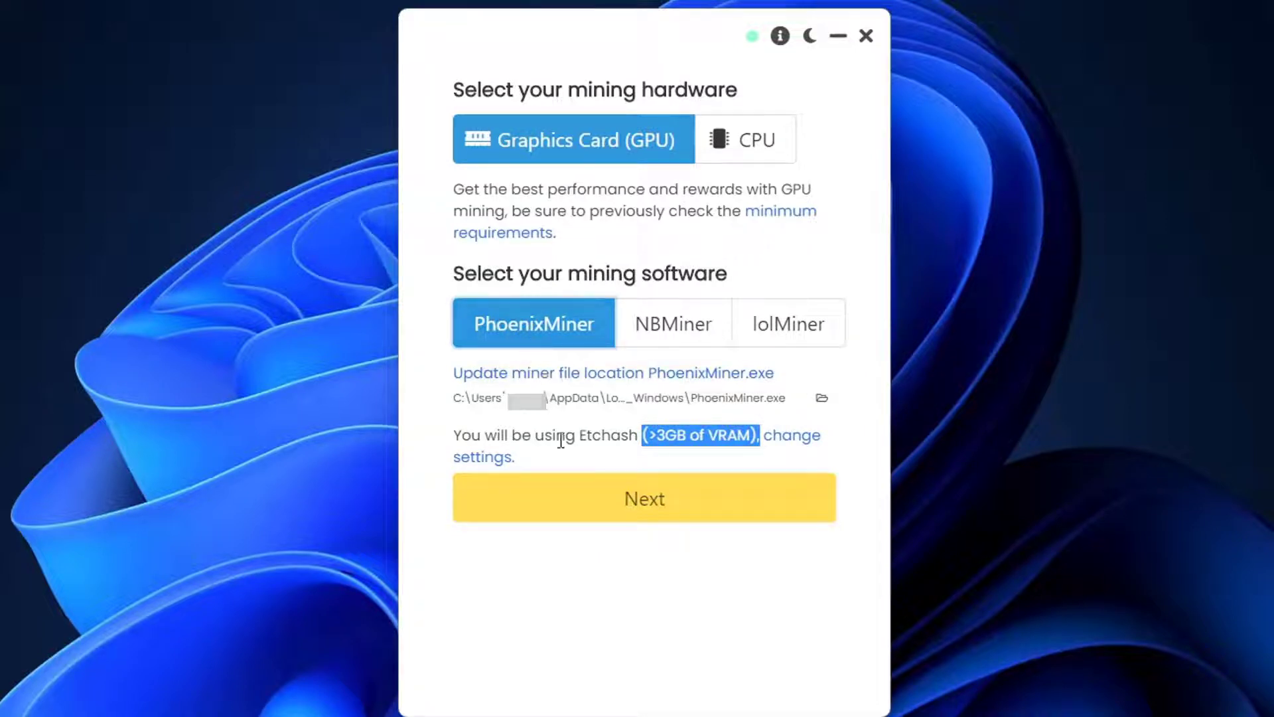
left_click(597, 518)
Step: Filter the coin list by 'shiba', choose SHIBA INU (SHIB), and empty the address field
left_click(591, 189)
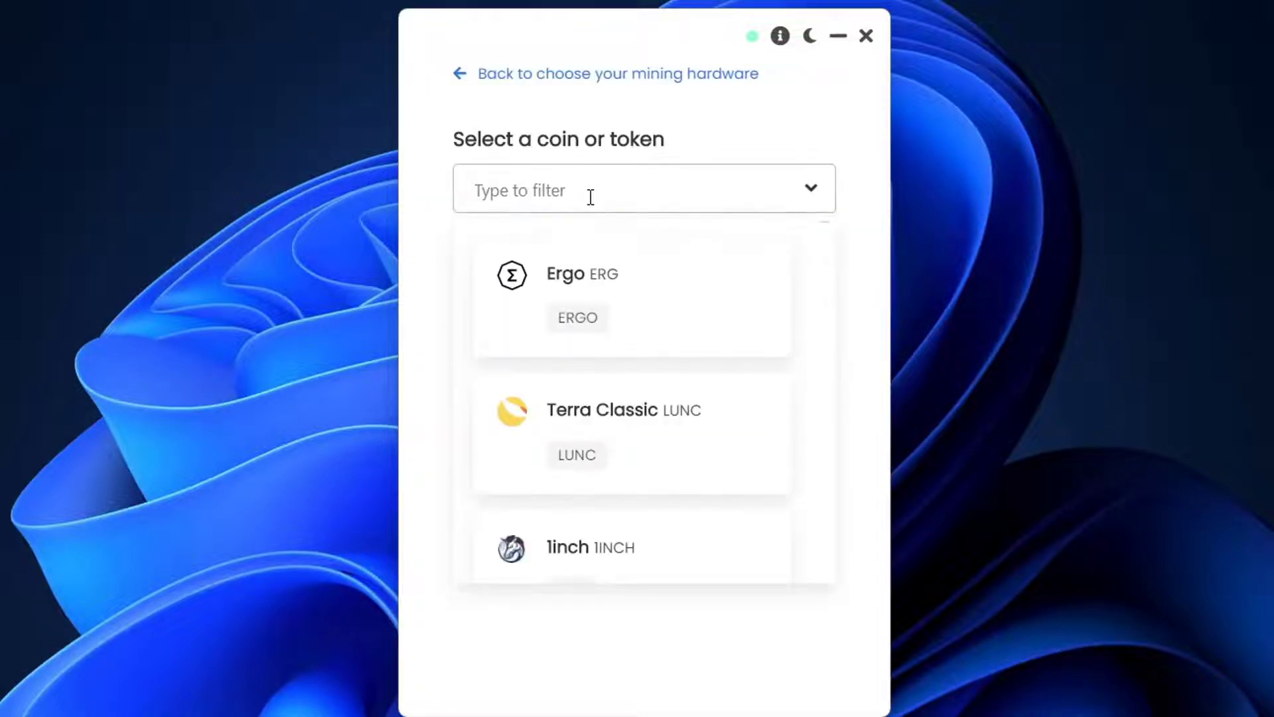
type("shiba")
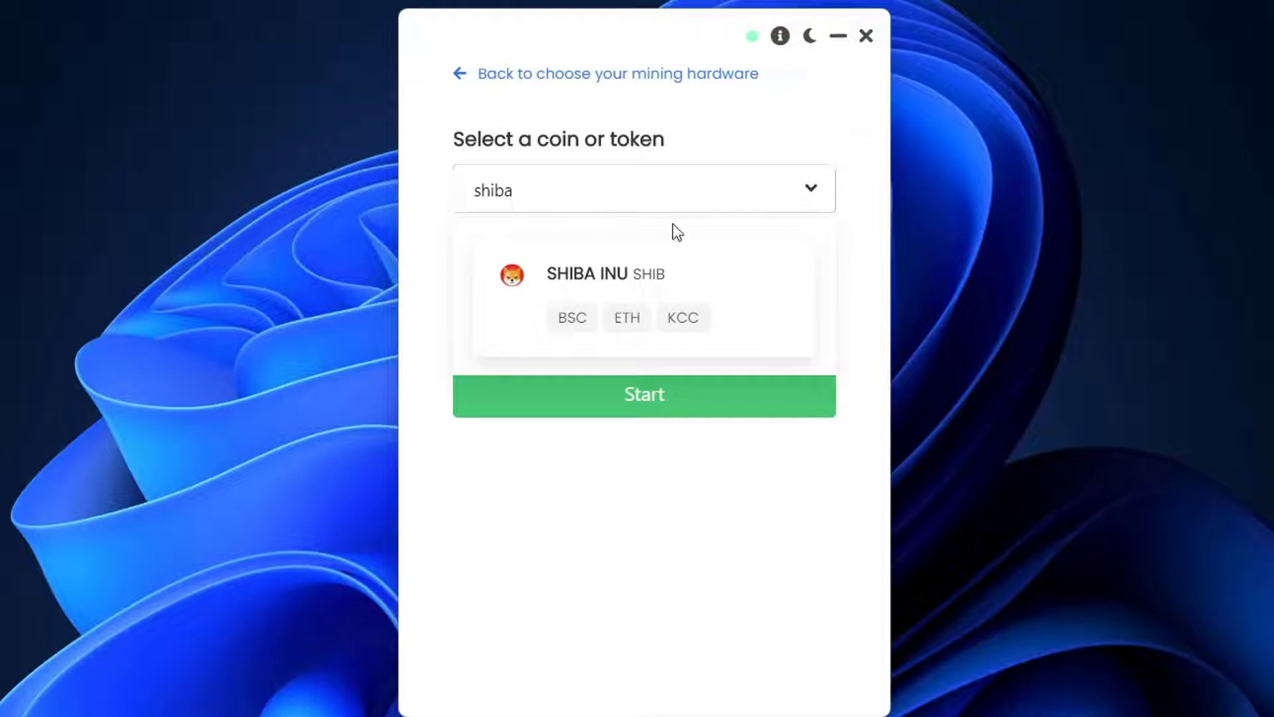
left_click(665, 299)
key("ctrl+a")
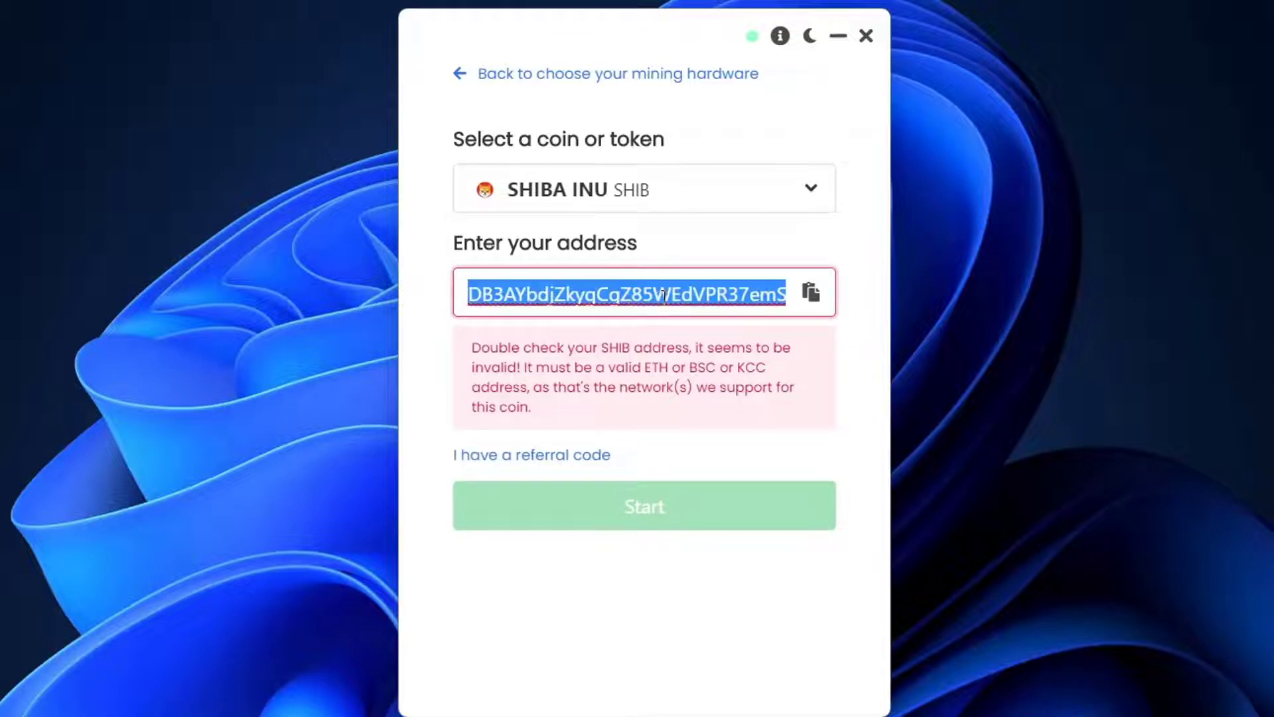
key("BackSpace")
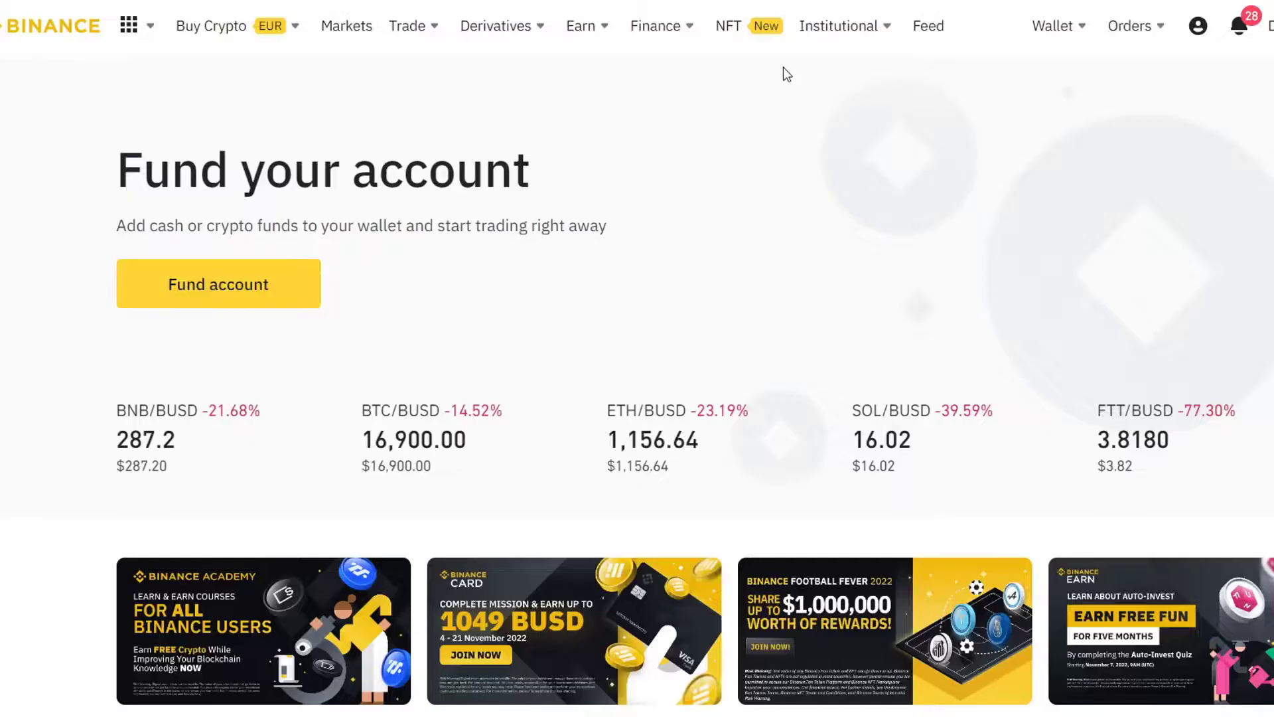
mouse_move(1059, 26)
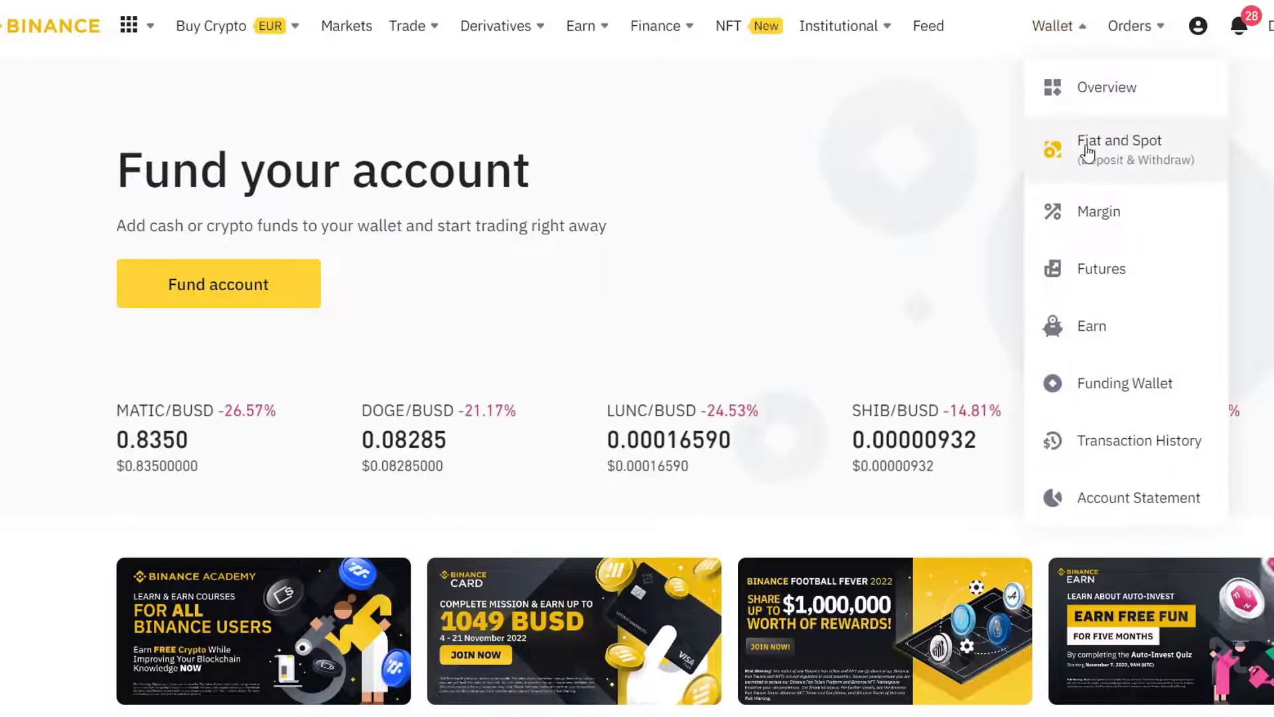
Step: Start a SHIB crypto deposit from the Binance Fiat and Spot wallet
left_click(1127, 179)
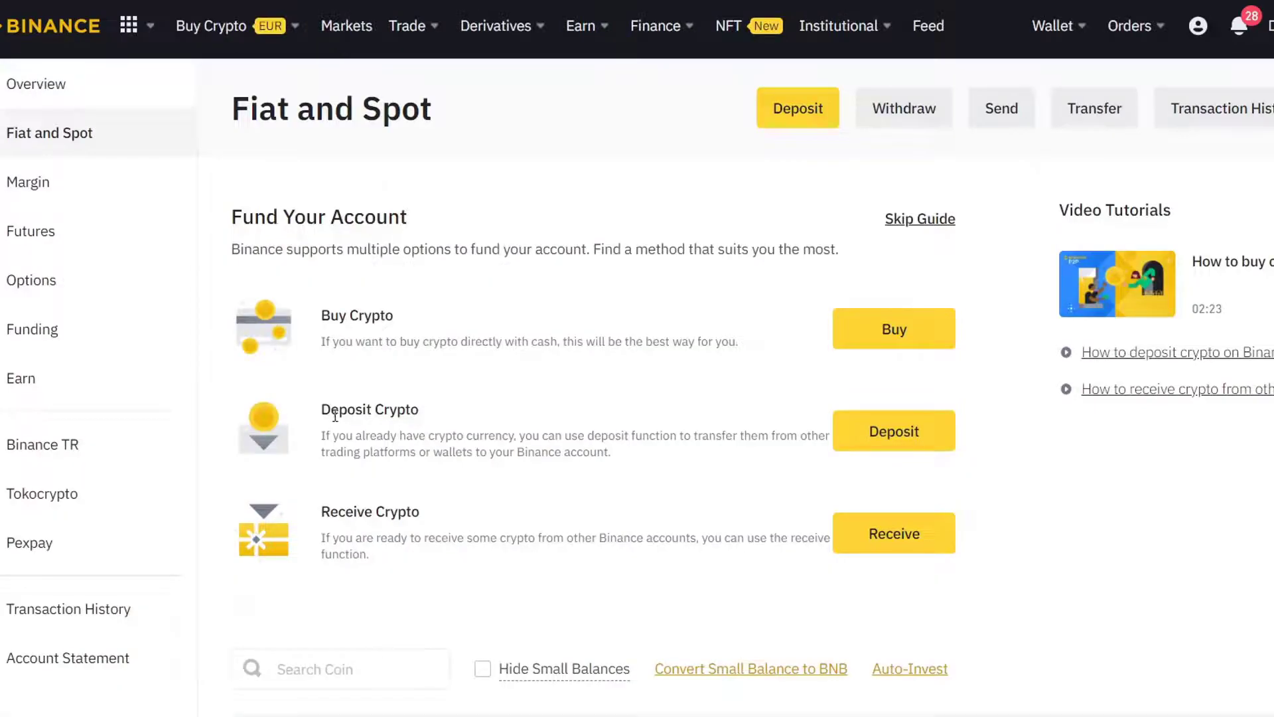
left_click(857, 421)
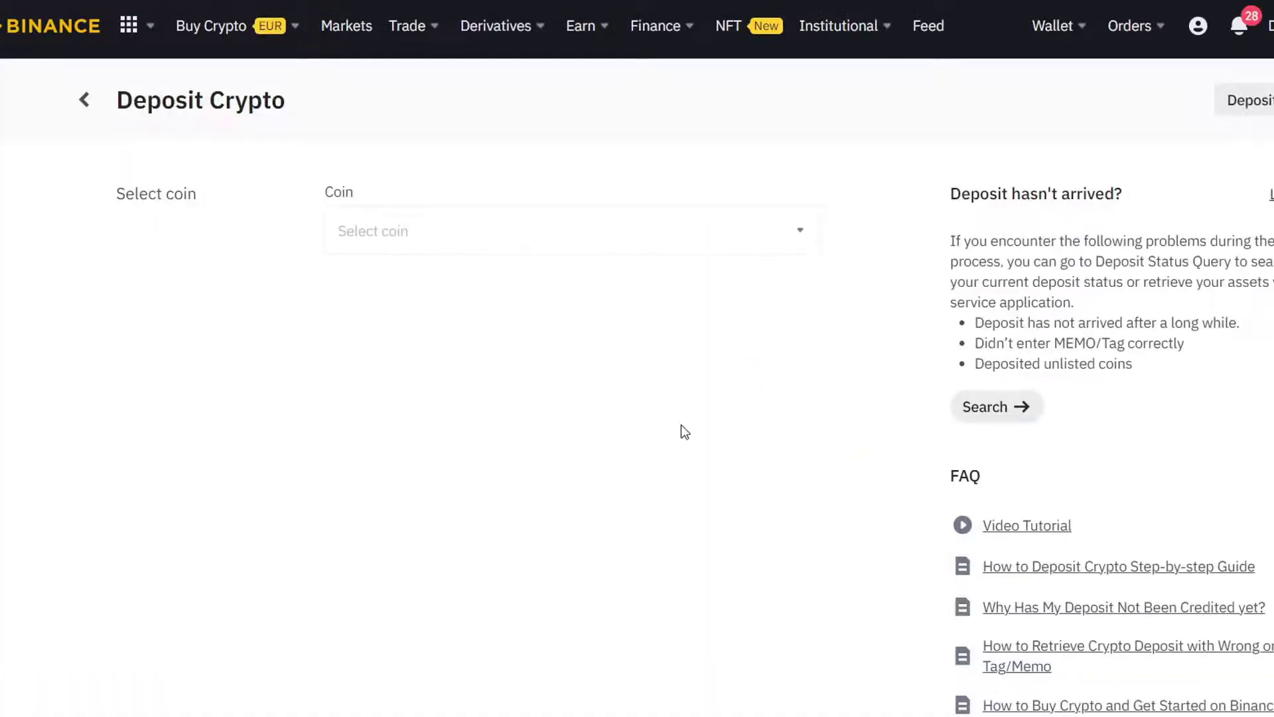
left_click(439, 458)
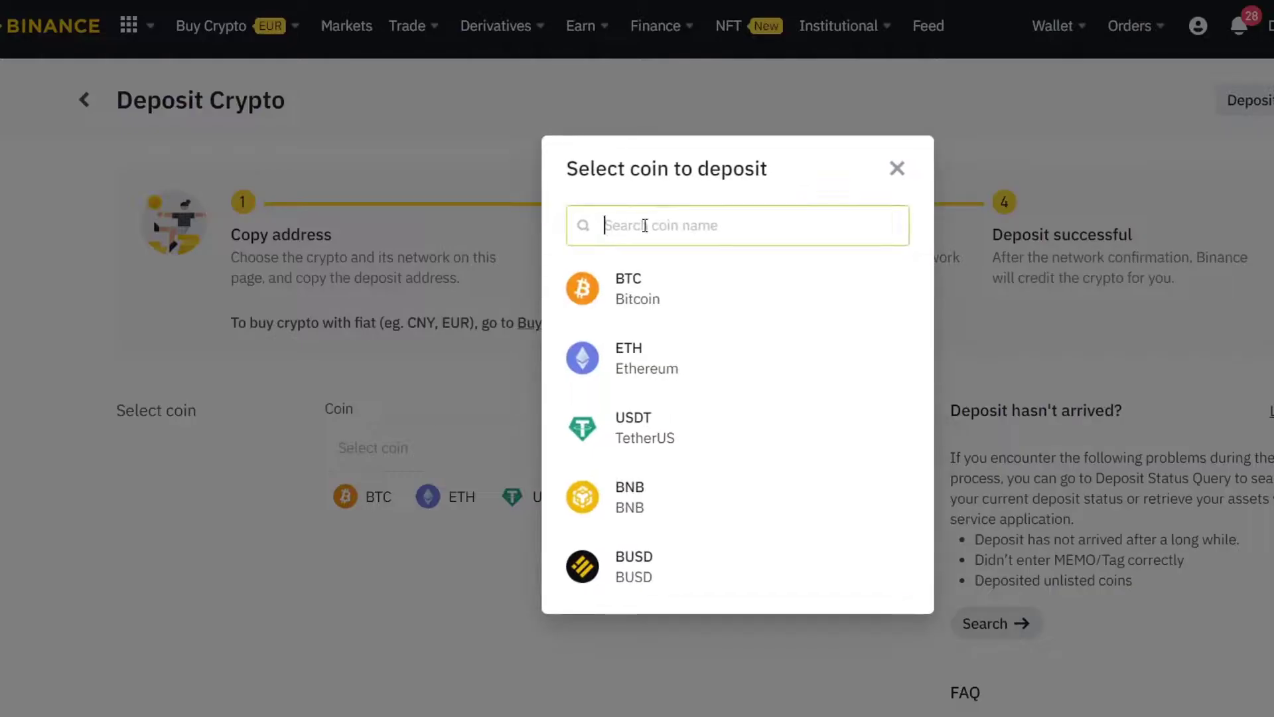
type("shiba")
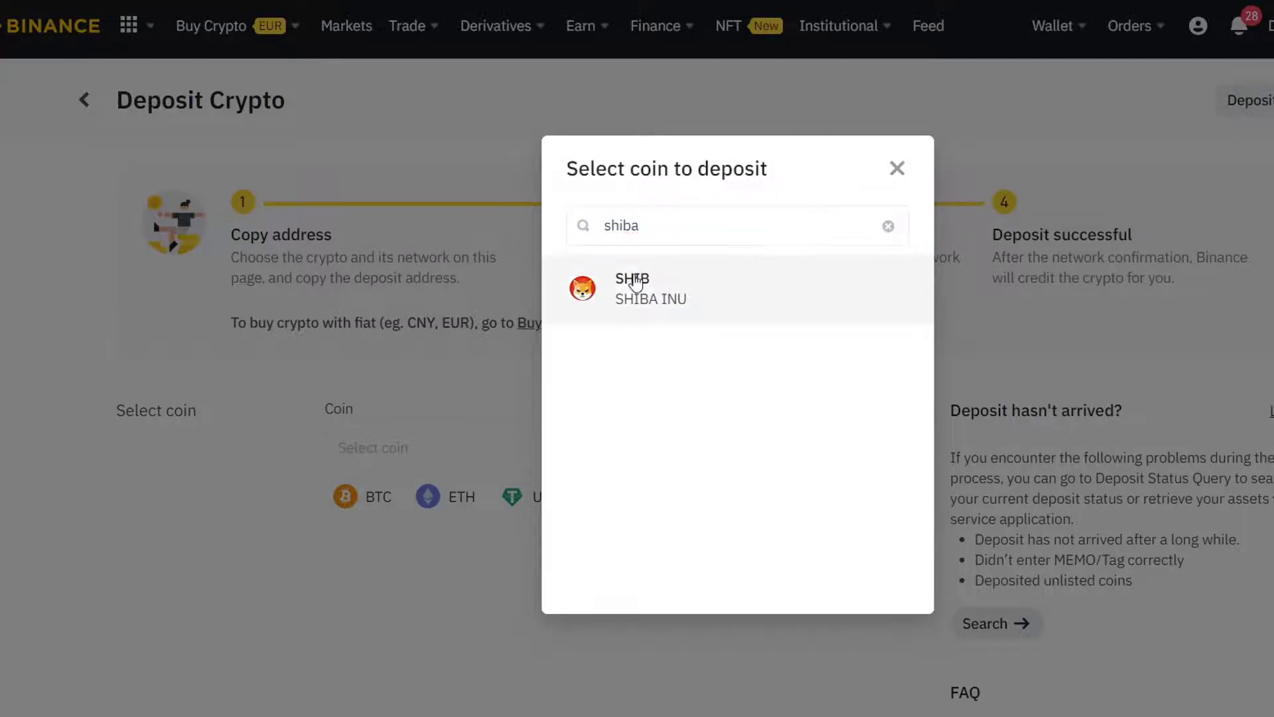
left_click(634, 279)
Step: Choose the BNB Smart Chain (BEP20) network and select the SHIB deposit address
left_click(425, 546)
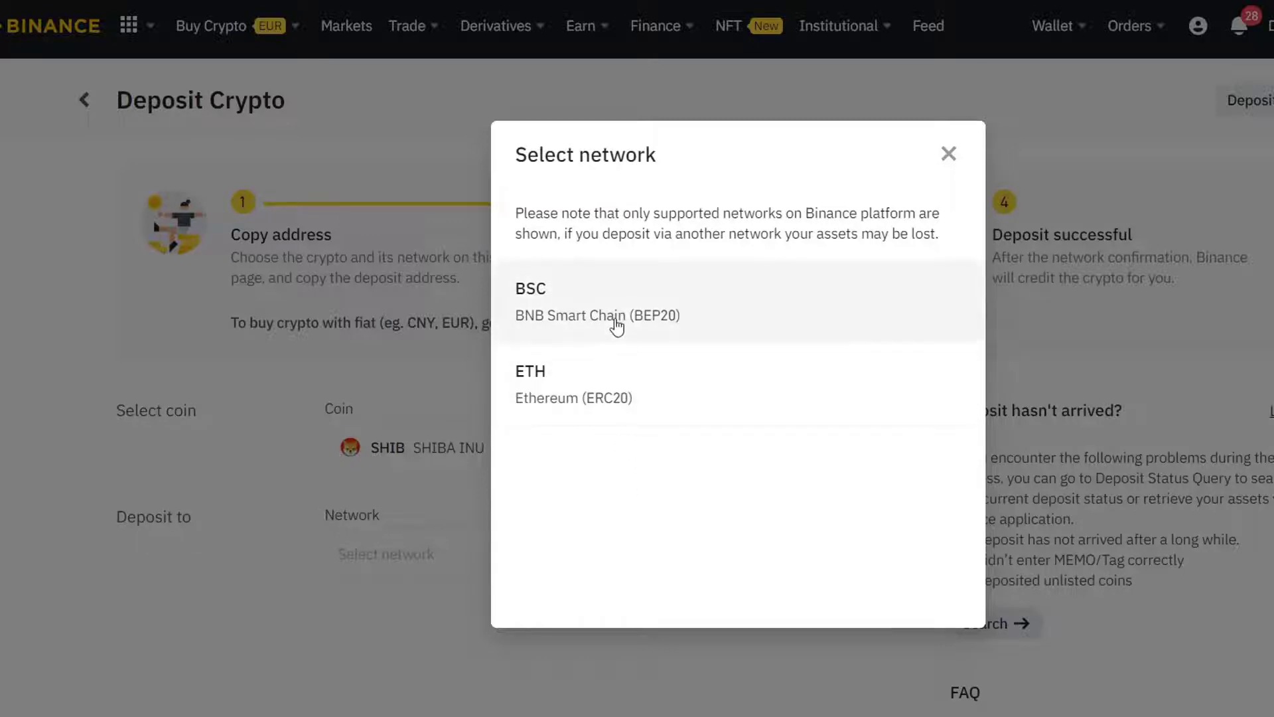
left_click(623, 324)
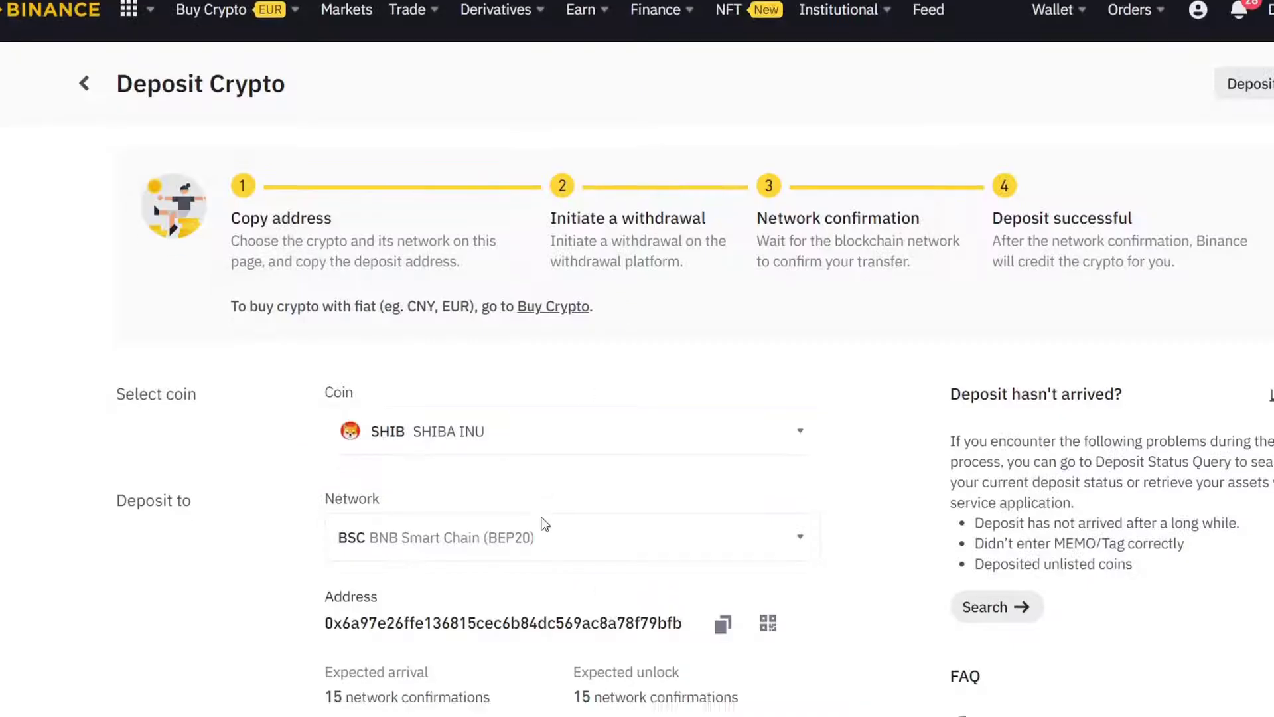
scroll(540, 520, "down", 3)
left_click_drag(326, 440, 686, 438)
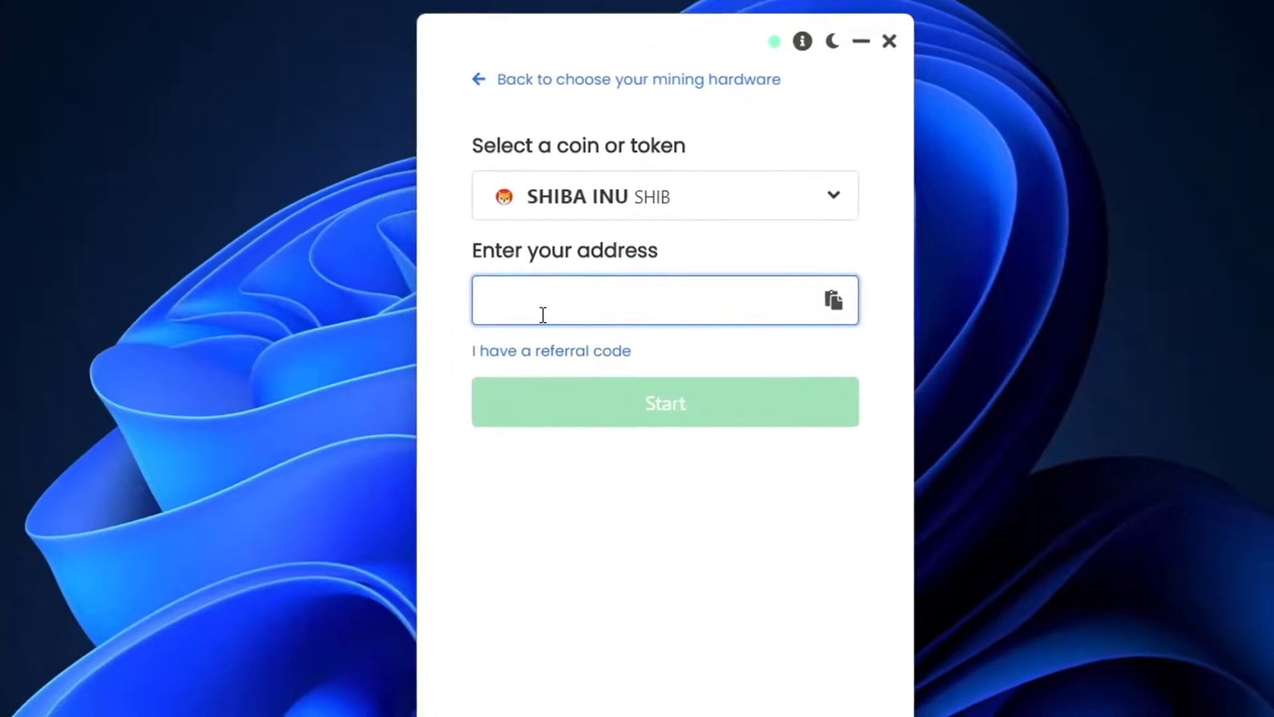
Step: Paste the Binance SHIB deposit address and start mining
key("ctrl+v")
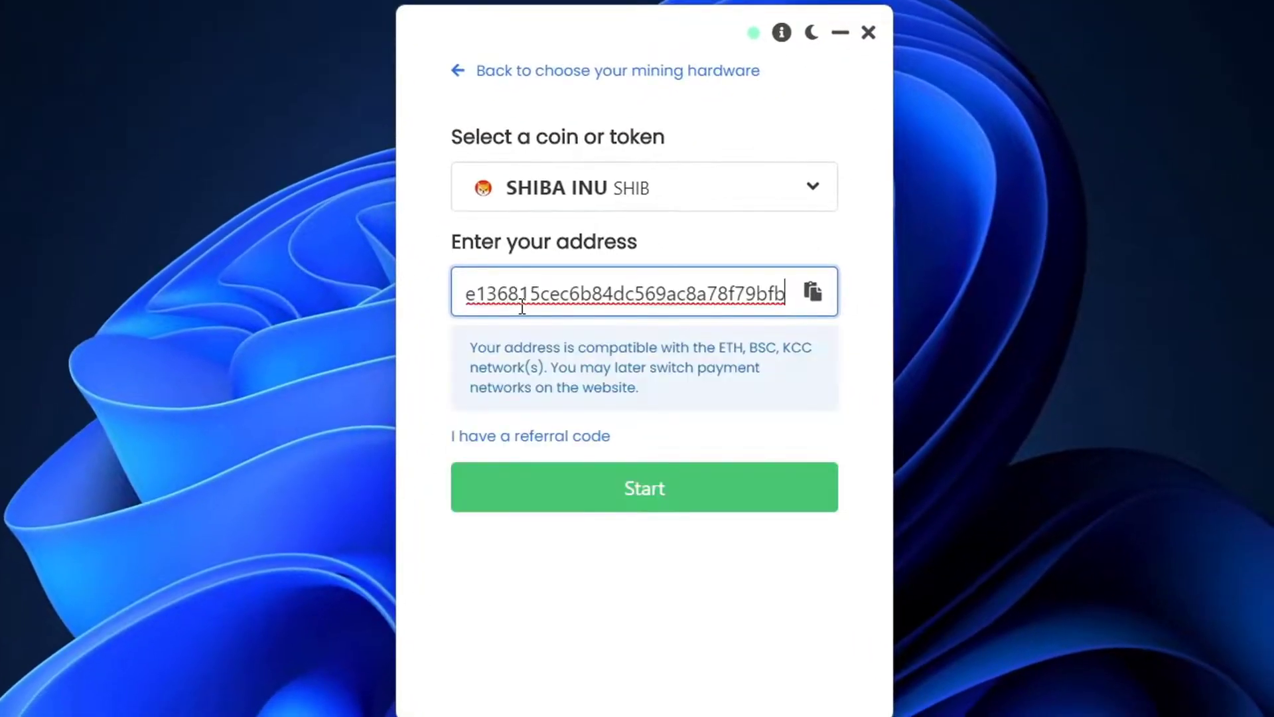
left_click(659, 502)
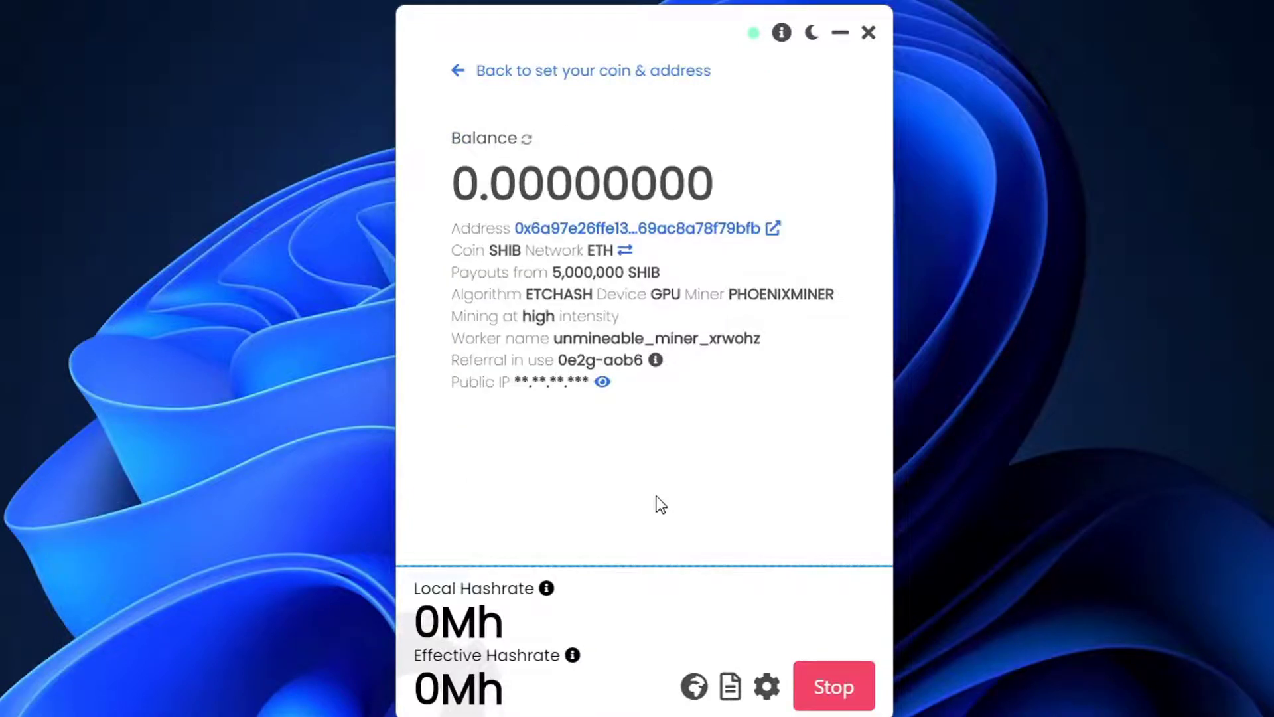
left_click(766, 685)
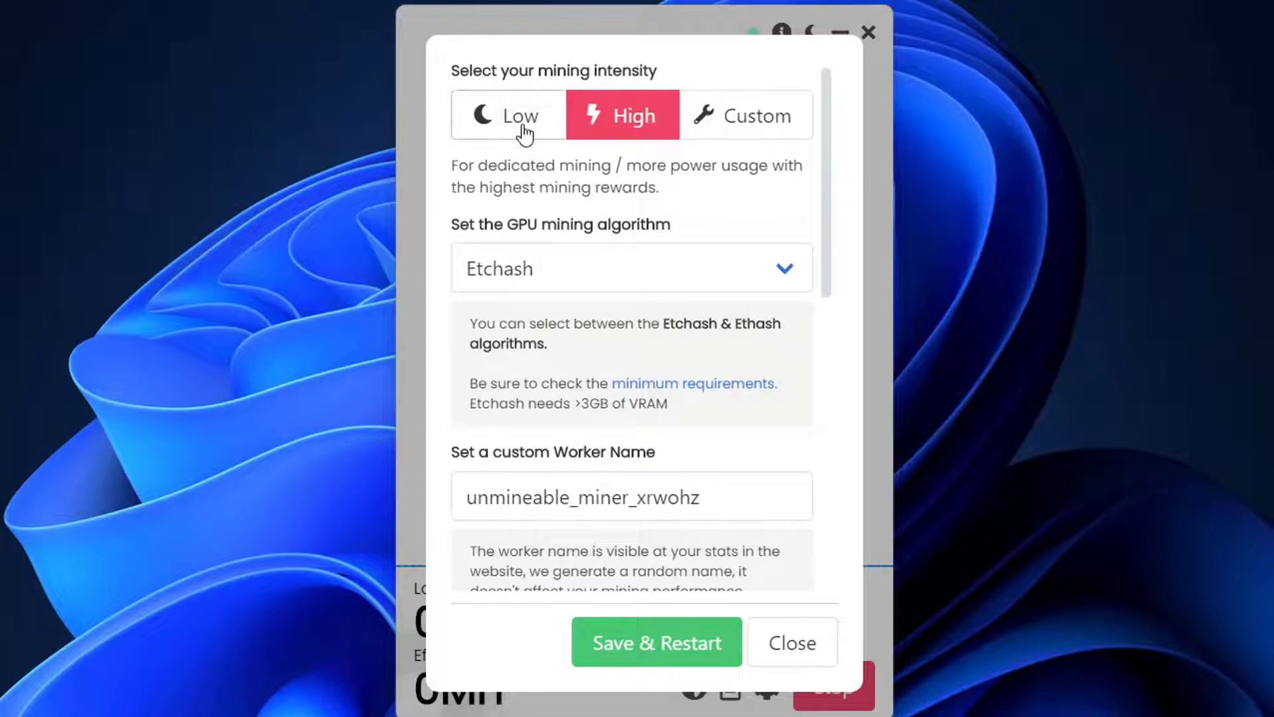
scroll(524, 299, "down", 3)
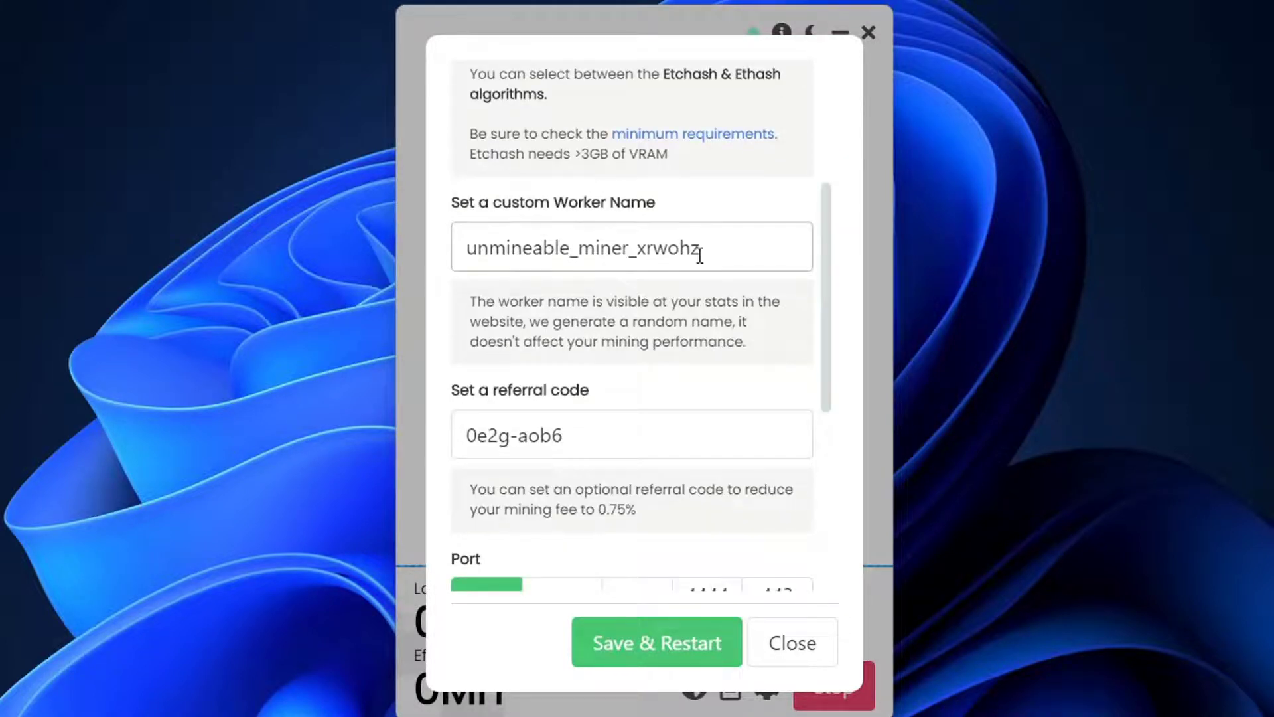
left_click_drag(696, 248, 424, 264)
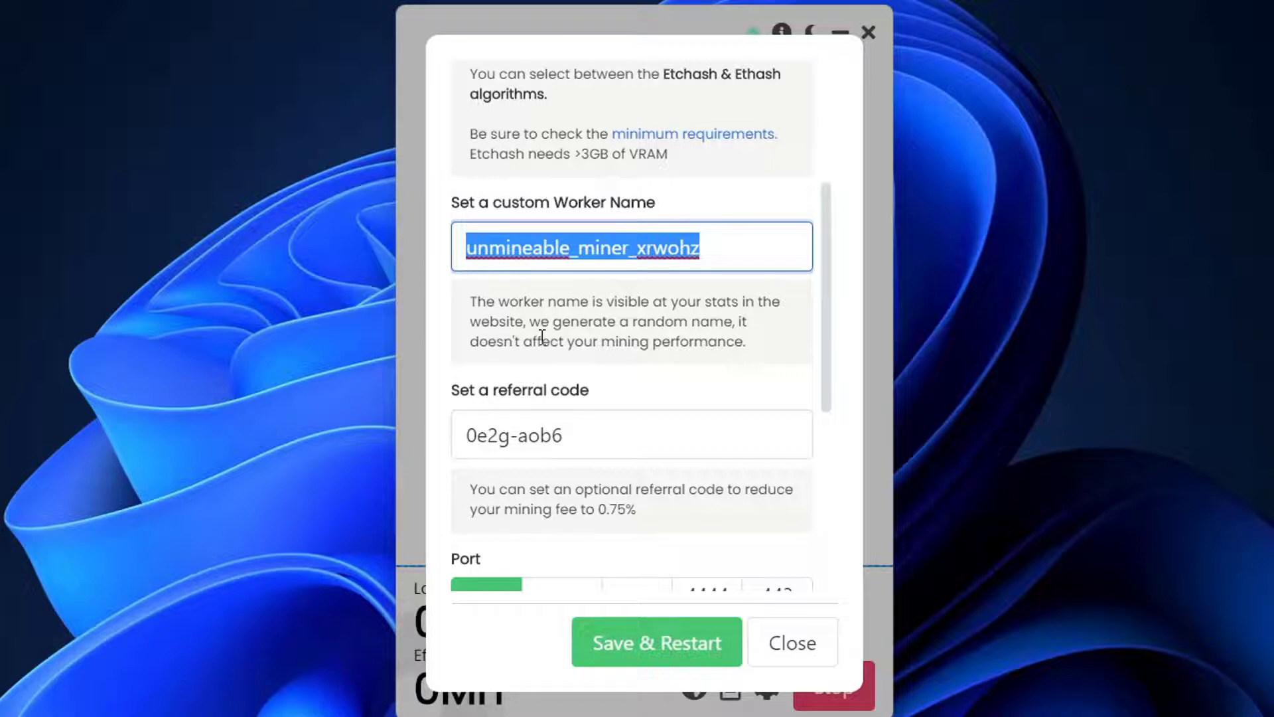
left_click_drag(603, 432, 418, 458)
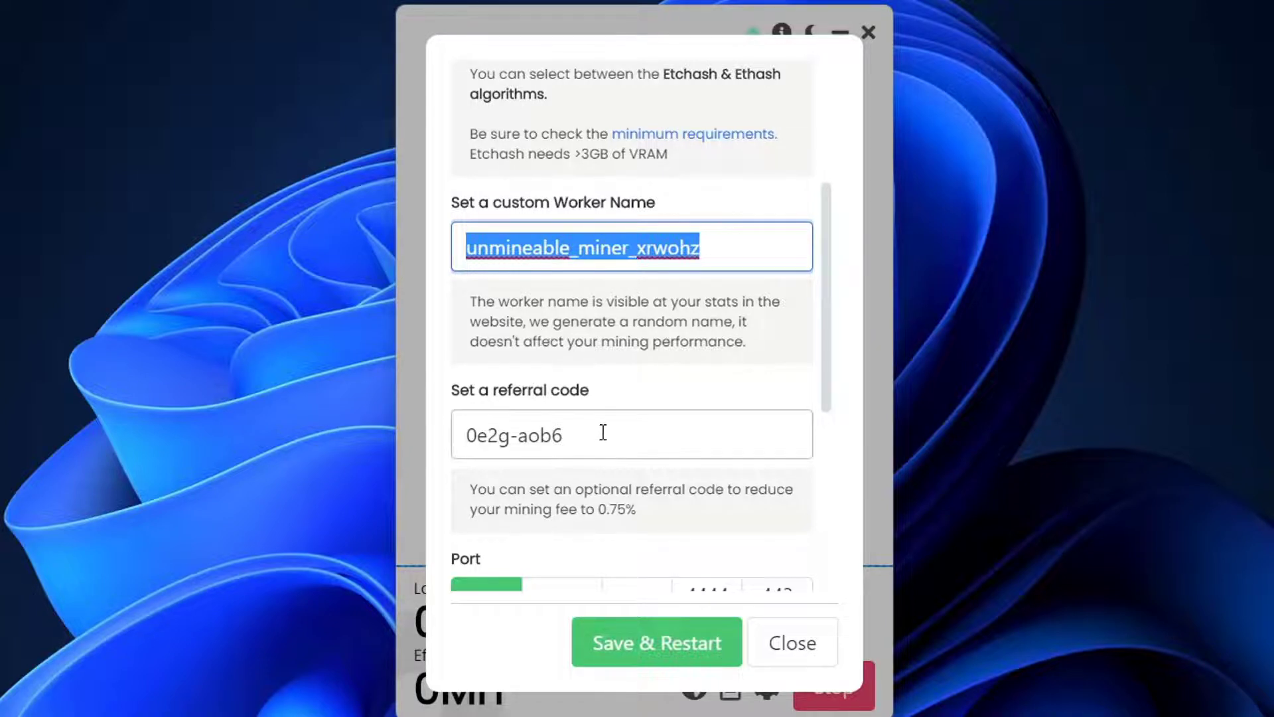
scroll(584, 508, "down", 2)
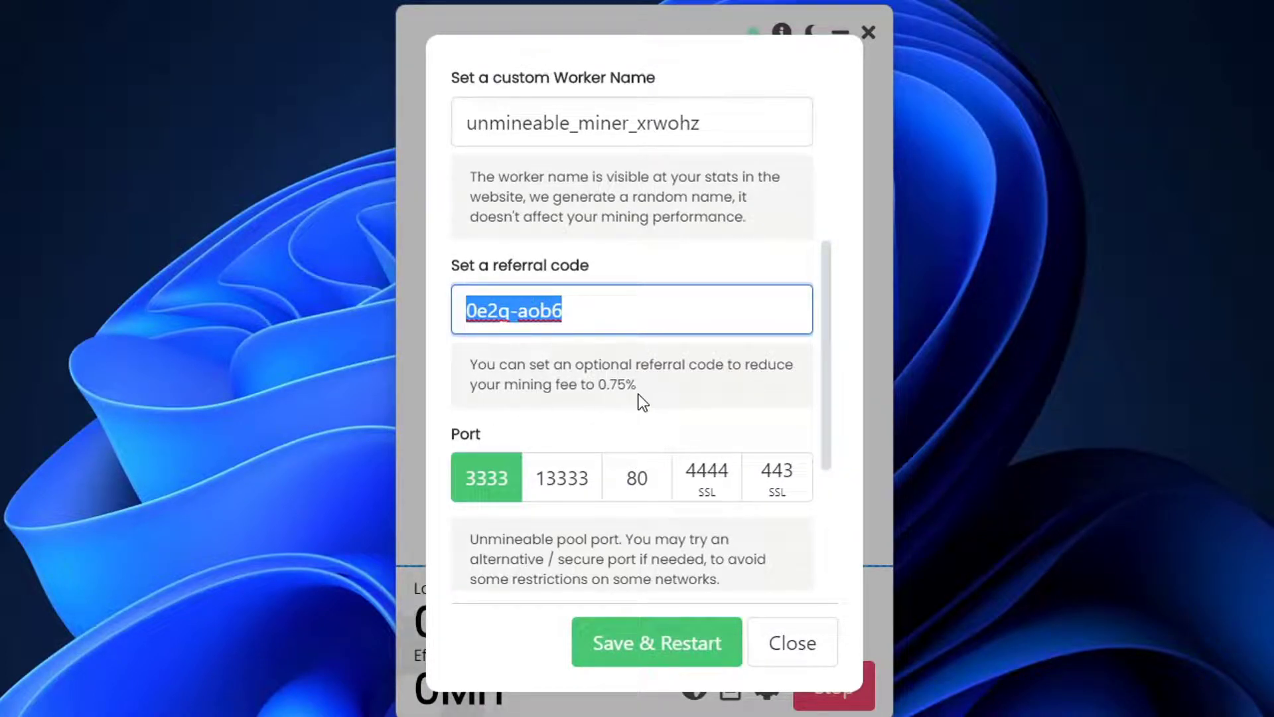
scroll(647, 399, "down", 4)
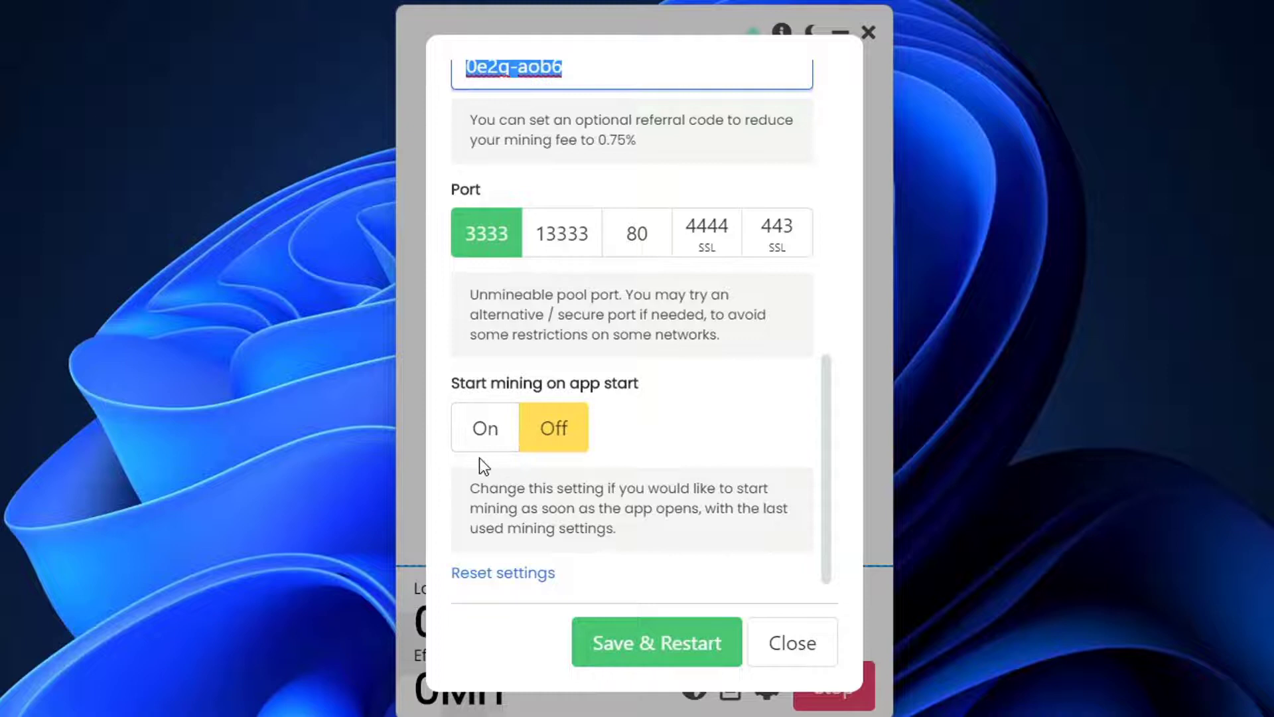
left_click(760, 631)
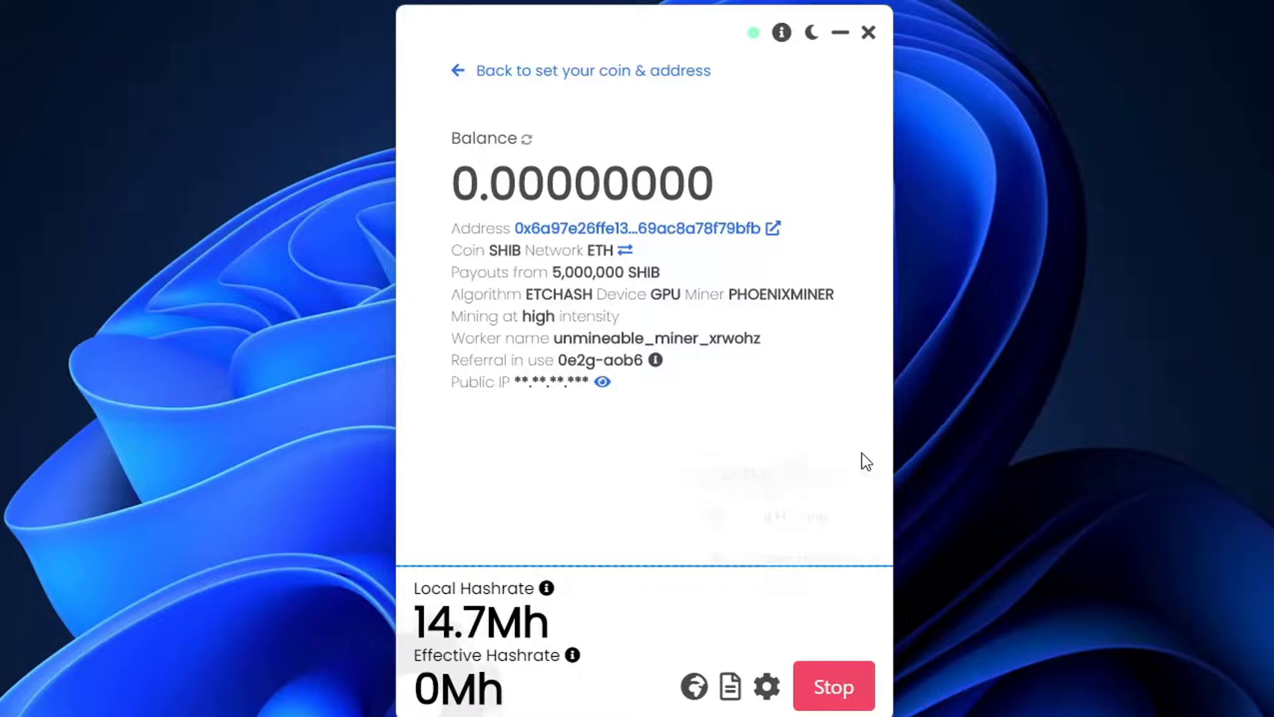
mouse_move(561, 294)
left_mouse_down()
mouse_move(587, 269)
mouse_move(555, 272)
left_mouse_up()
left_click(556, 272)
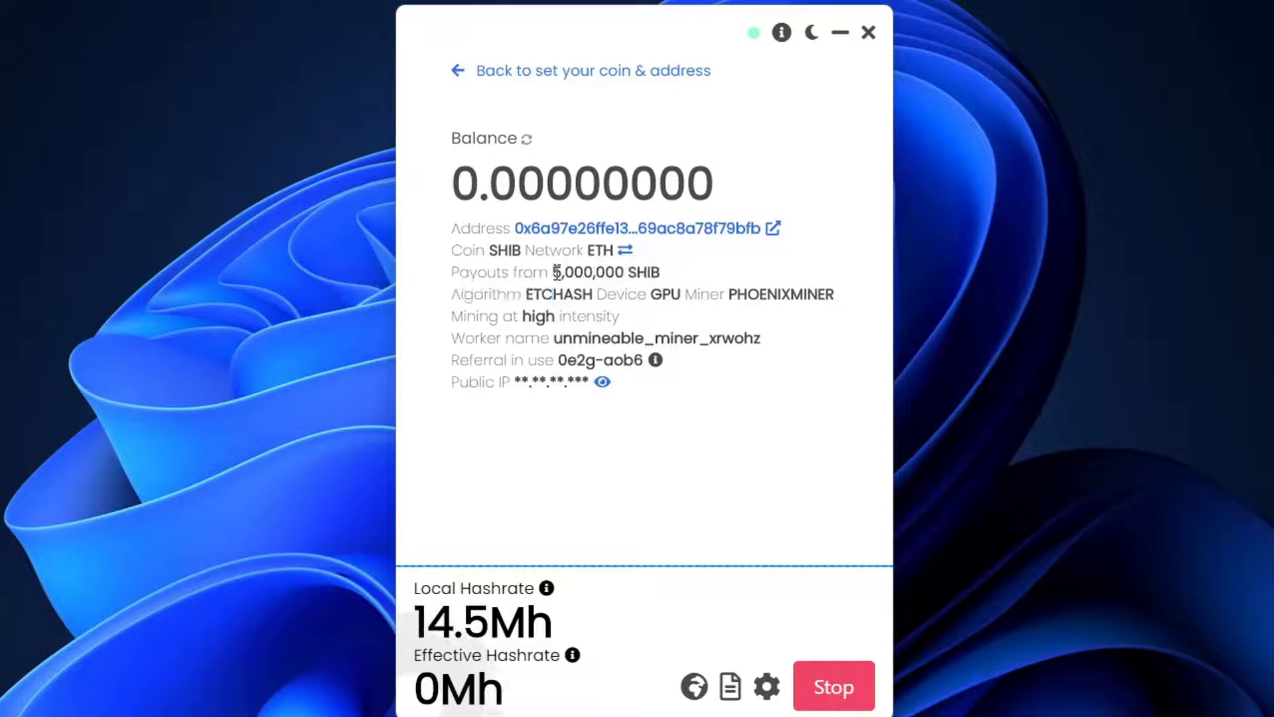
left_click_drag(669, 275, 550, 272)
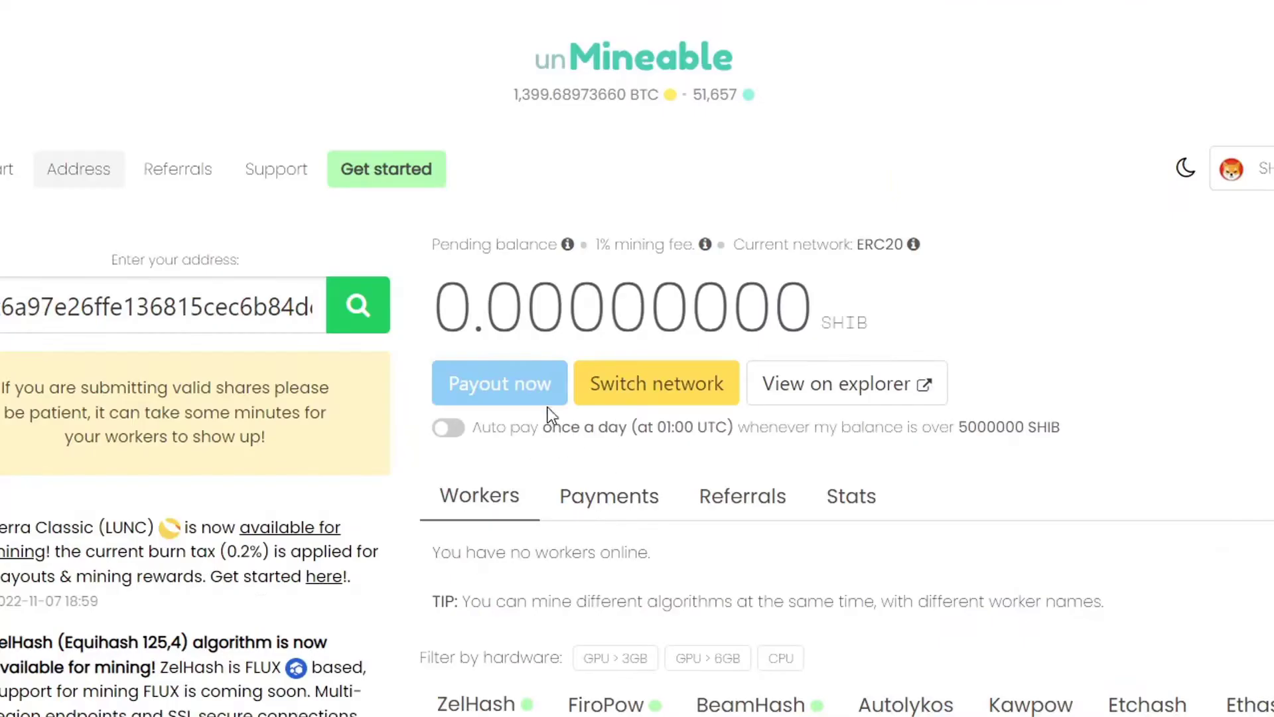
mouse_move(500, 385)
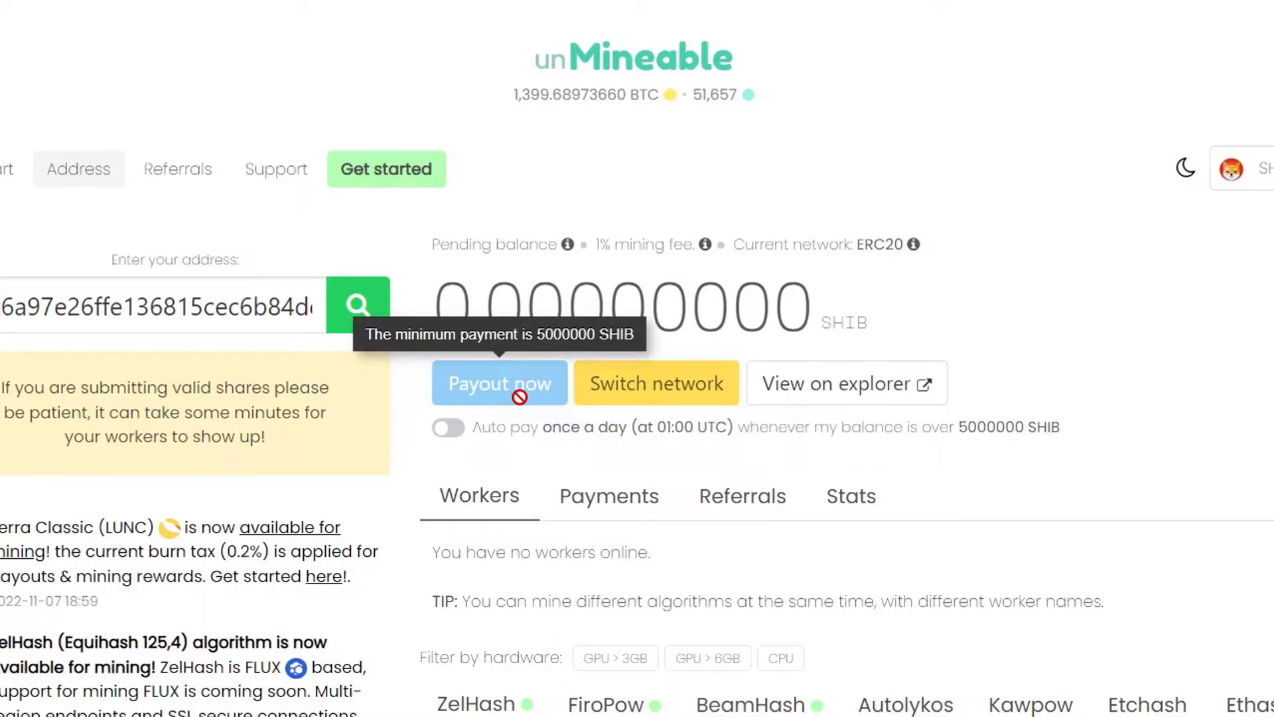
Step: Enable daily auto pay for SHIB balances above 5,000,000
left_click(449, 429)
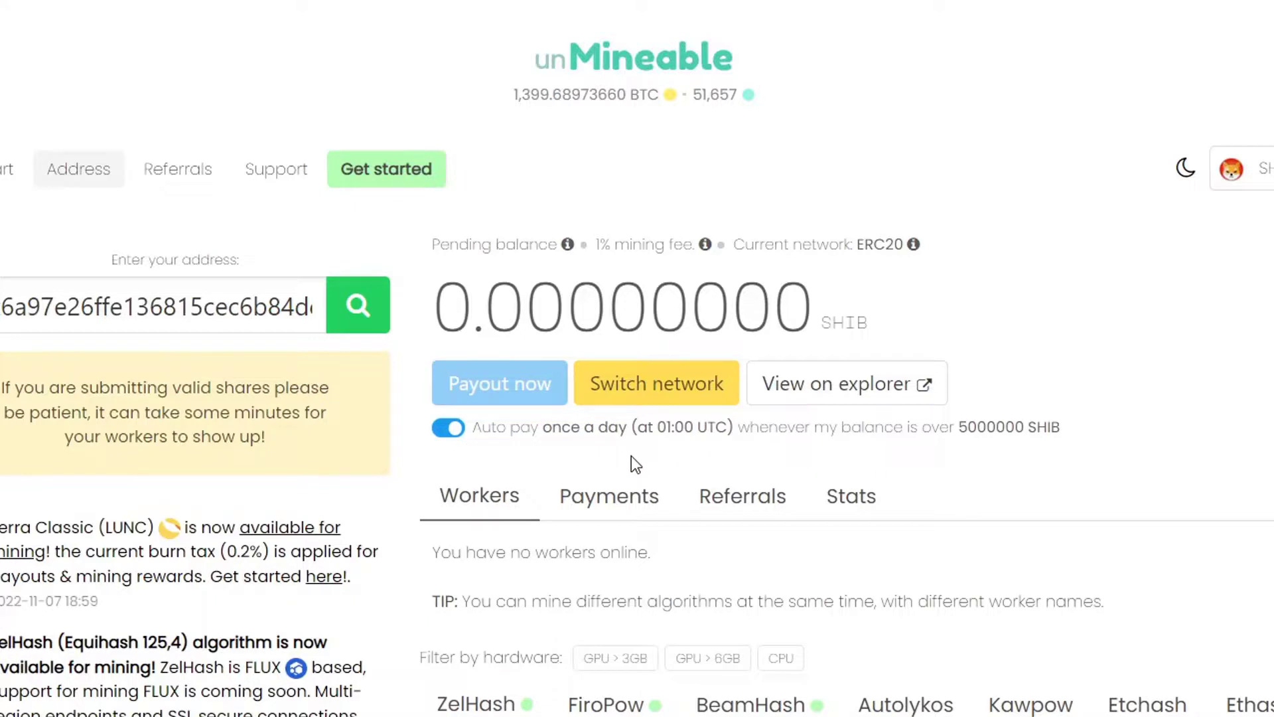
triple_click(466, 444)
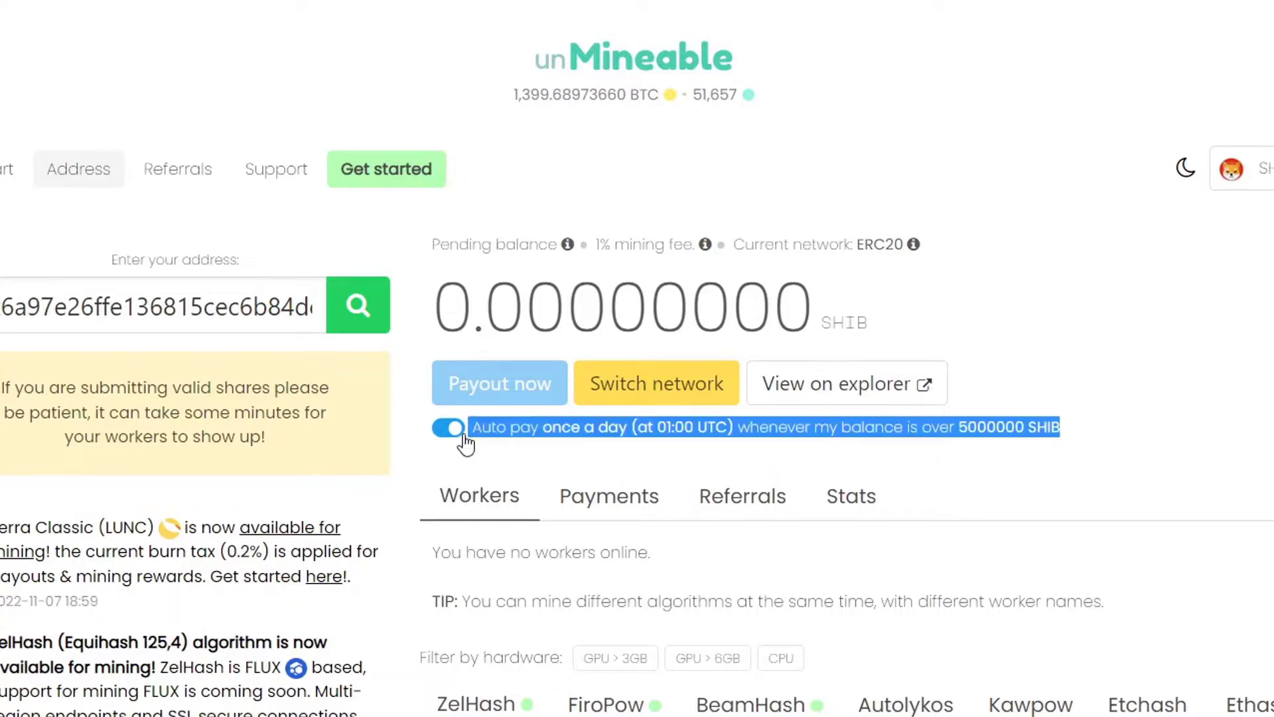
left_click(962, 443)
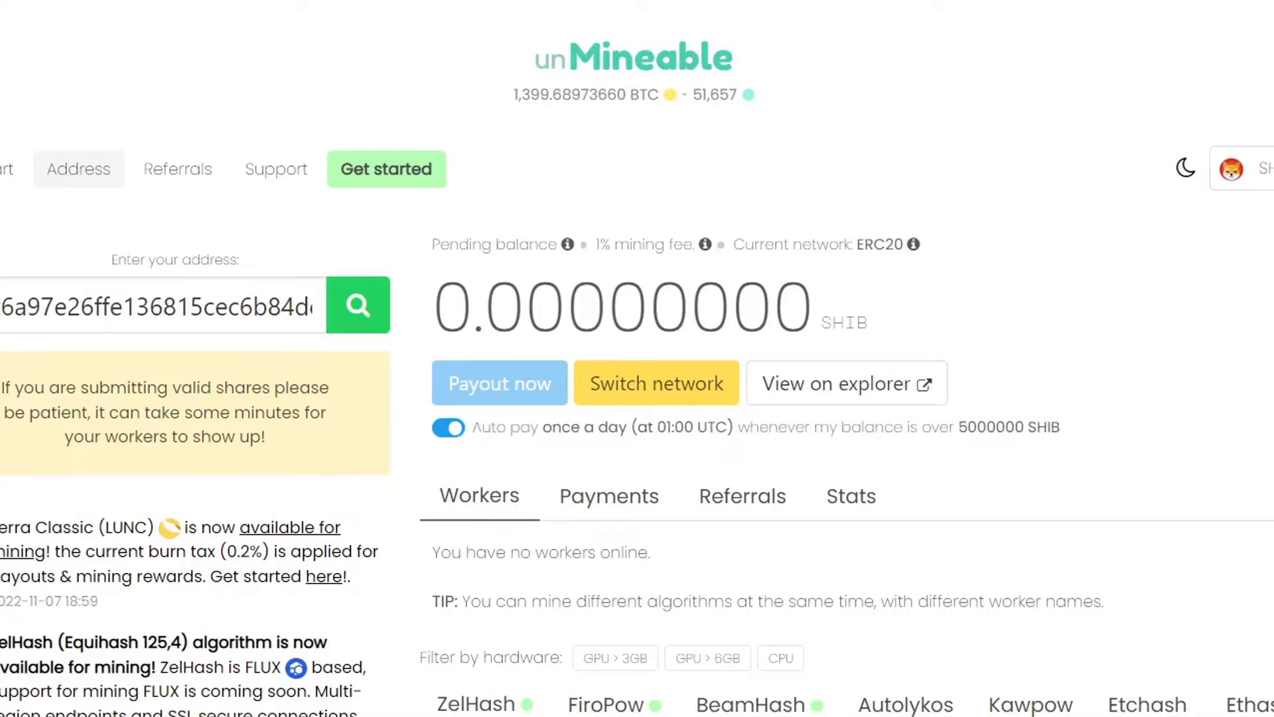